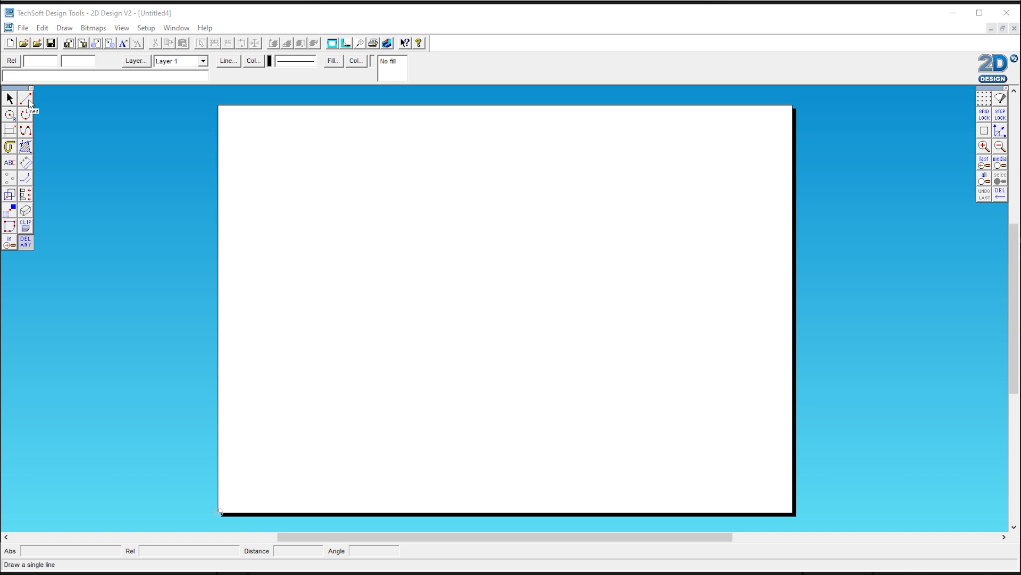
# Step: Draw four long crossing straight lines across the sheet with the Line tool
pyautogui.click(28, 101)
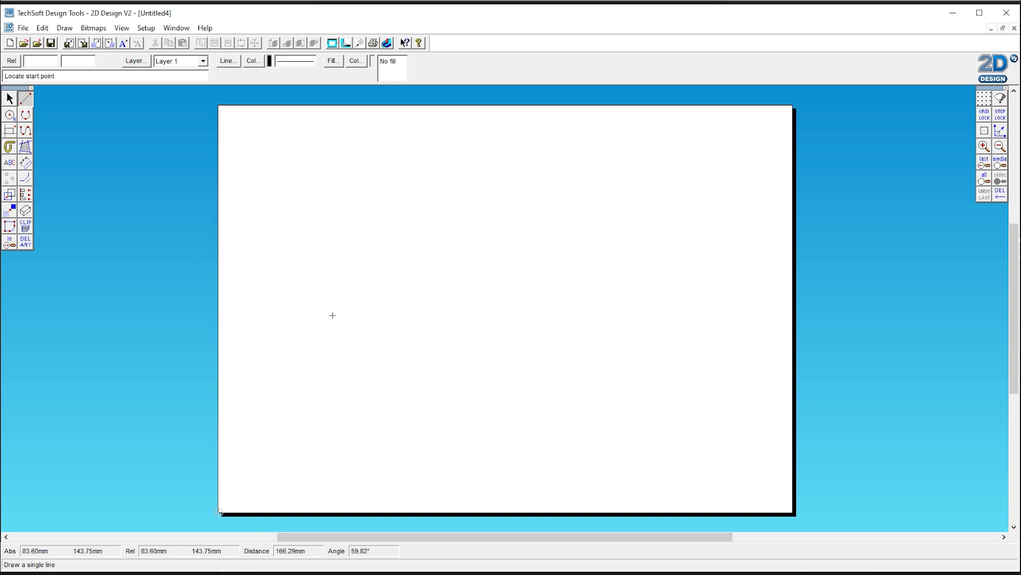
pyautogui.click(345, 282)
pyautogui.click(635, 162)
pyautogui.click(490, 134)
pyautogui.click(748, 421)
pyautogui.click(321, 188)
pyautogui.click(543, 454)
pyautogui.click(452, 457)
pyautogui.click(690, 239)
# Step: Draw four more diagonal lines crossing the existing ones on the sheet
pyautogui.click(623, 208)
pyautogui.click(363, 403)
pyautogui.click(435, 149)
pyautogui.click(666, 420)
pyautogui.click(340, 327)
pyautogui.click(718, 282)
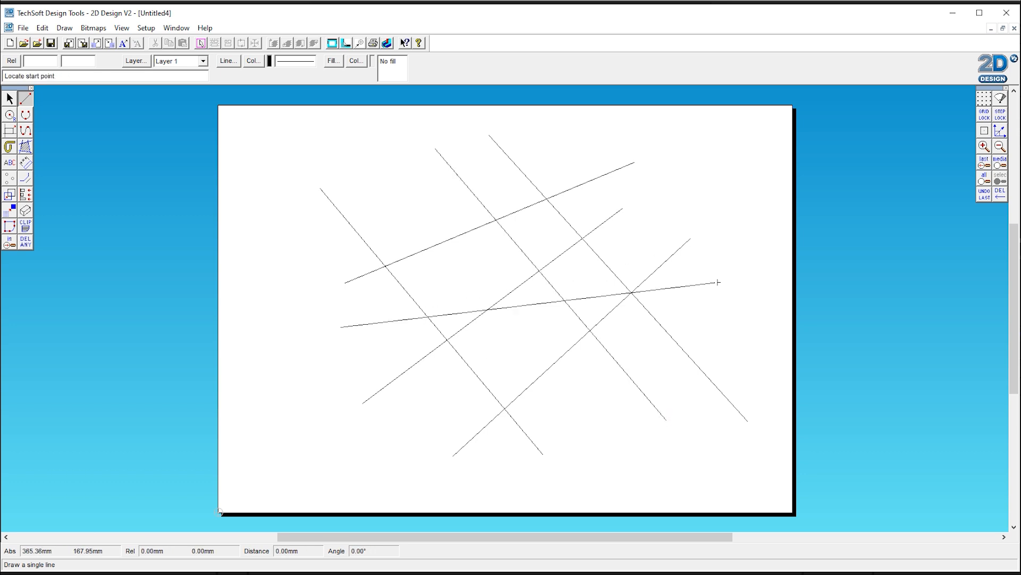
pyautogui.click(374, 172)
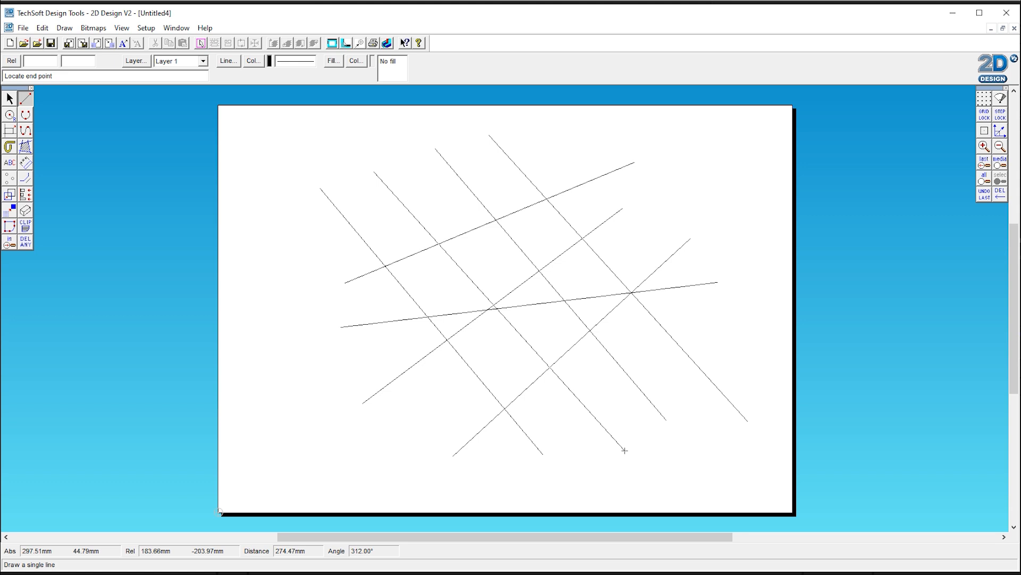
pyautogui.click(625, 451)
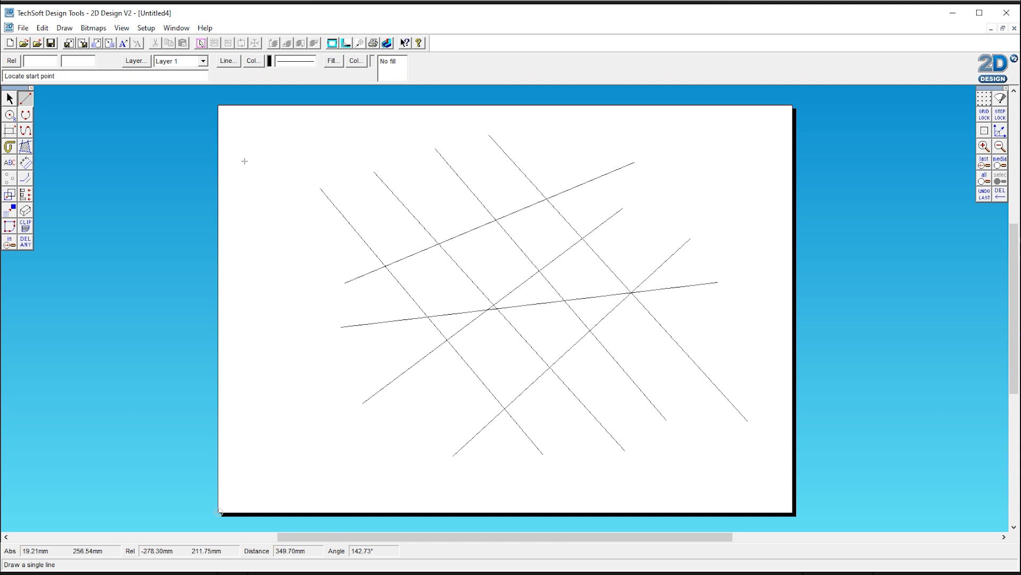
# Step: Draw two crossing lines outside the sheet to its right
pyautogui.click(917, 221)
pyautogui.click(931, 368)
pyautogui.click(956, 288)
pyautogui.click(849, 303)
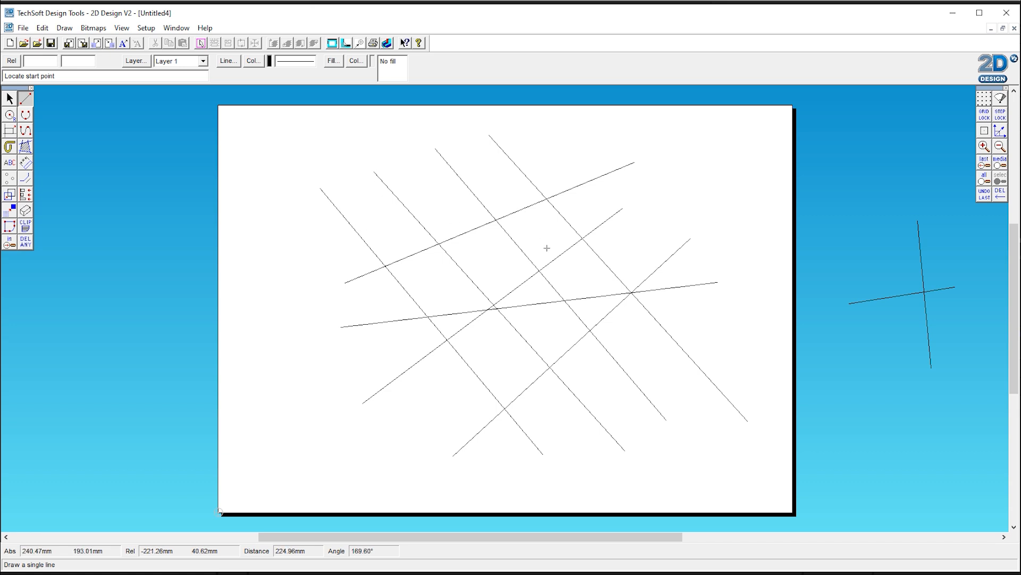
# Step: Draw a square outline near the sheet's top-right corner as the body of a house
pyautogui.click(684, 149)
pyautogui.click(684, 216)
pyautogui.click(683, 216)
pyautogui.click(751, 216)
pyautogui.click(749, 220)
pyautogui.click(748, 148)
pyautogui.click(754, 146)
pyautogui.click(672, 149)
pyautogui.click(673, 148)
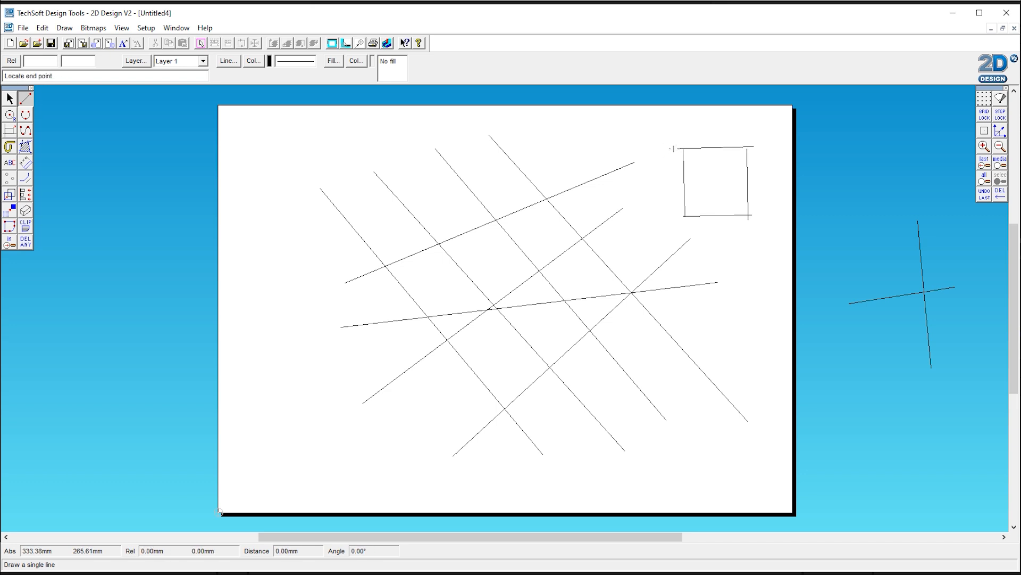
# Step: Add a triangular roof above the square and a door at its bottom
pyautogui.click(710, 112)
pyautogui.click(710, 111)
pyautogui.click(753, 145)
pyautogui.click(709, 215)
pyautogui.click(709, 192)
pyautogui.click(708, 191)
pyautogui.click(721, 190)
pyautogui.click(722, 191)
pyautogui.click(722, 218)
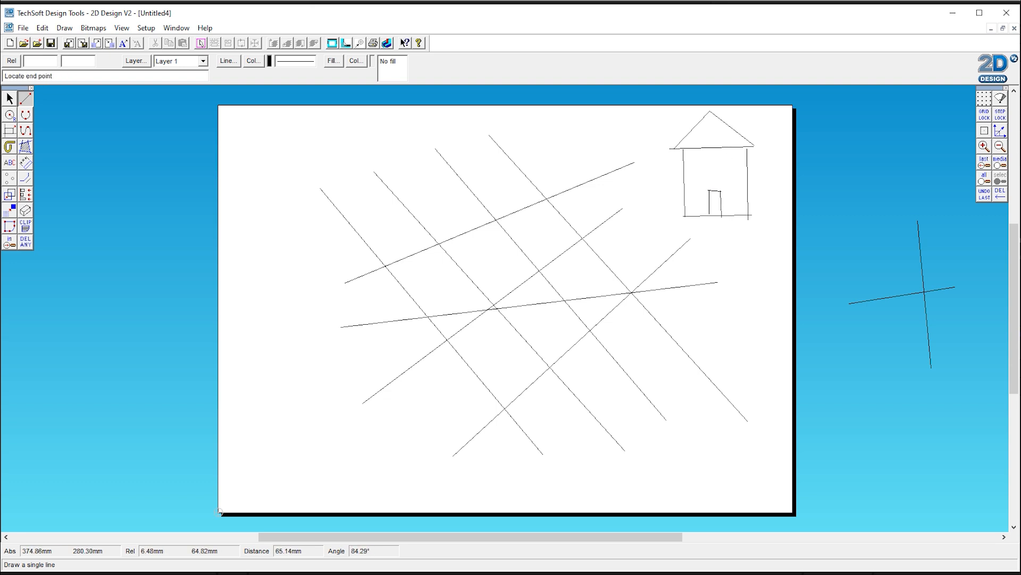
# Step: Draw a chimney on the right slope of the roof
pyautogui.click(729, 116)
pyautogui.click(727, 115)
pyautogui.click(739, 115)
pyautogui.click(739, 115)
pyautogui.click(735, 135)
# Step: Draw a square window in the house's upper left area
pyautogui.click(693, 159)
pyautogui.click(694, 176)
pyautogui.click(694, 176)
pyautogui.click(710, 177)
pyautogui.click(711, 160)
pyautogui.click(711, 177)
pyautogui.click(711, 160)
pyautogui.click(692, 159)
# Step: Draw a second window in the house's upper right area
pyautogui.click(720, 161)
pyautogui.click(722, 178)
pyautogui.click(739, 179)
pyautogui.click(739, 180)
pyautogui.click(738, 160)
pyautogui.click(738, 160)
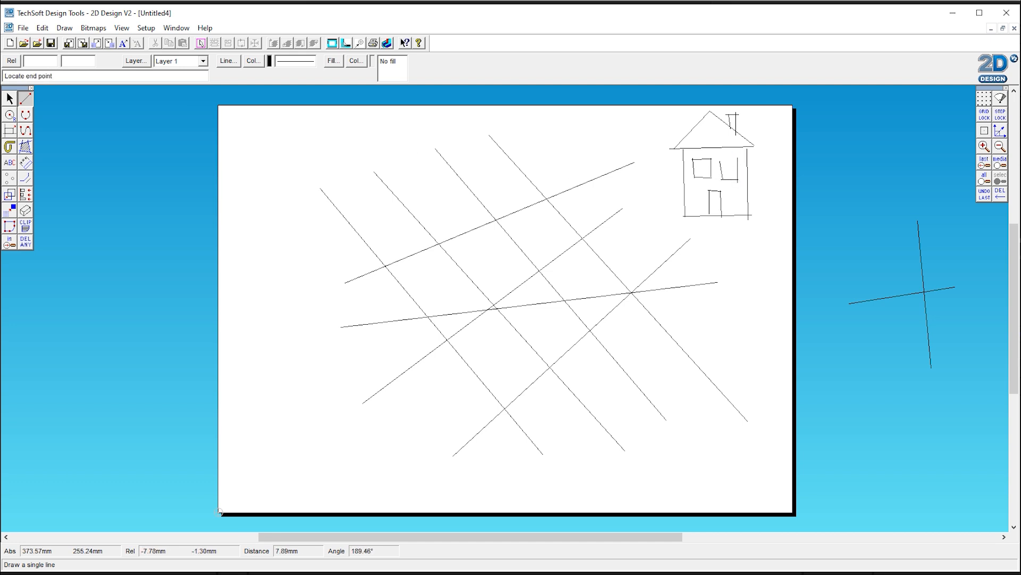
pyautogui.click(720, 162)
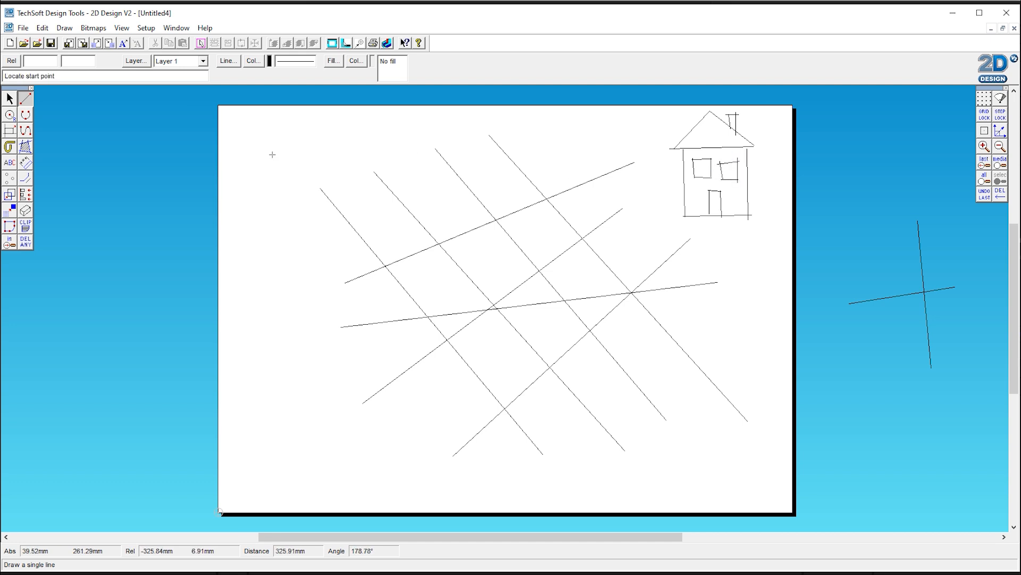
# Step: Zoom in on the house drawing, then view the whole drawing again
pyautogui.click(9, 242)
pyautogui.moveTo(661, 105); pyautogui.dragTo(786, 240)
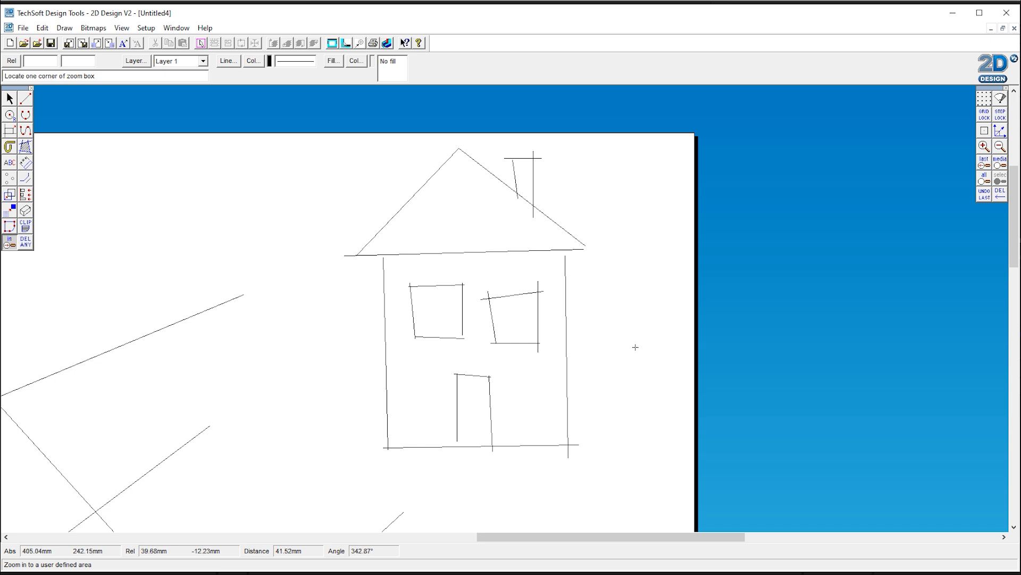
pyautogui.click(986, 180)
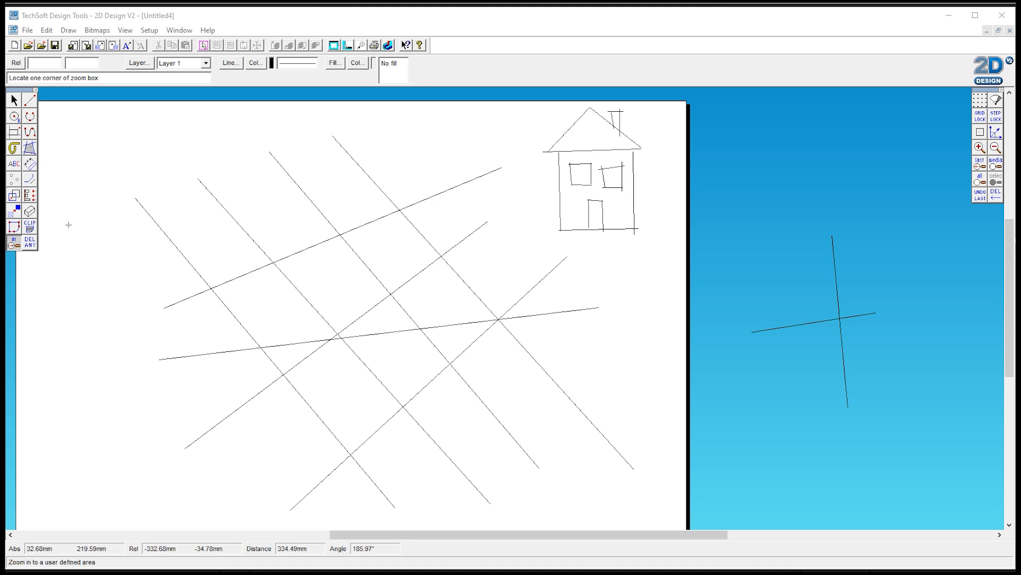
pyautogui.click(14, 101)
pyautogui.hotkey('ctrl', 's')
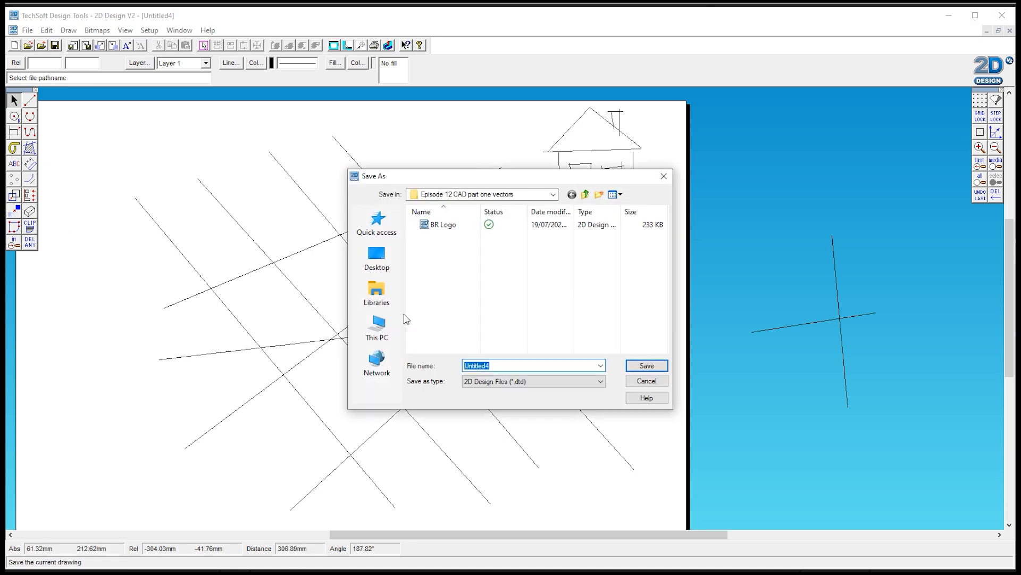
pyautogui.click(642, 377)
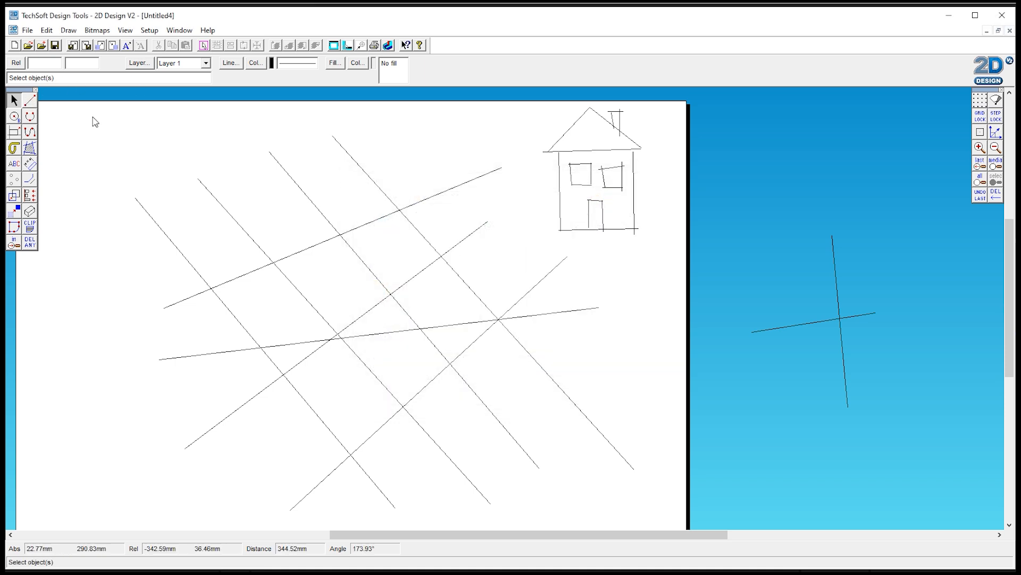
# Step: Select everything drawn with a window selection and delete it
pyautogui.moveTo(93, 101)
pyautogui.mouseDown()
pyautogui.moveTo(745, 527)
pyautogui.moveTo(891, 529)
pyautogui.mouseUp()
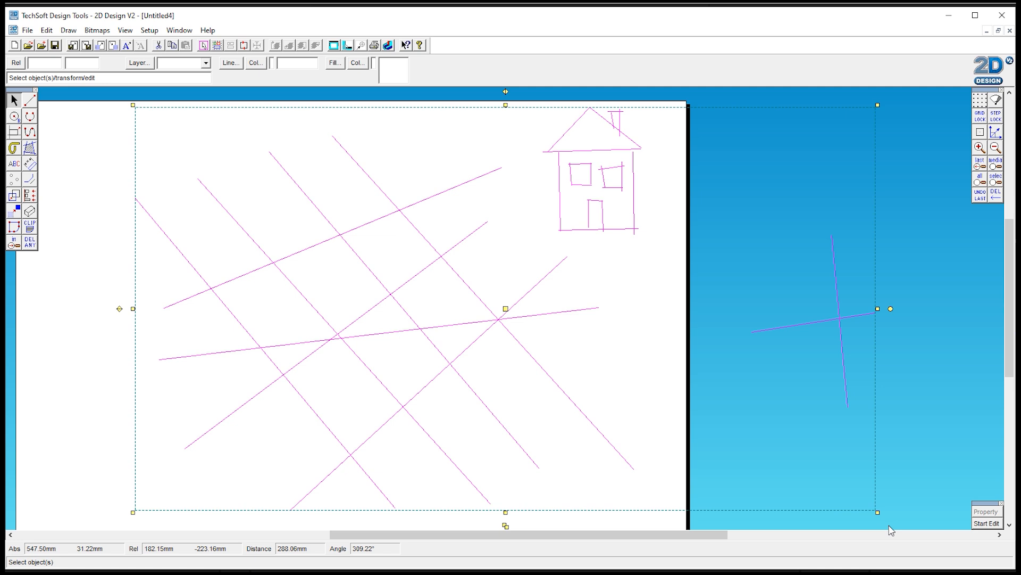
pyautogui.press('Delete')
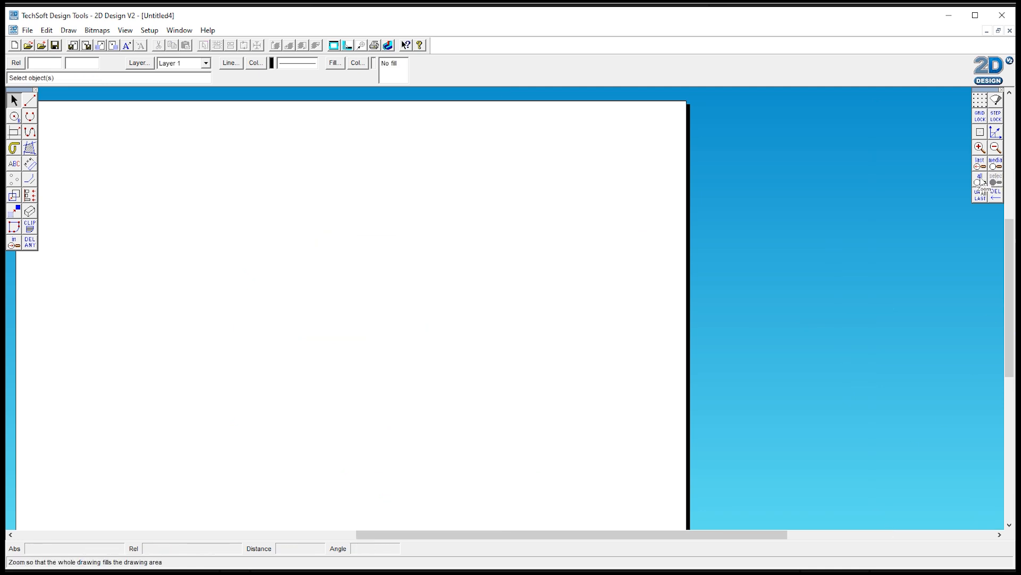
# Step: Turn on the drawing grid and zoom into the middle of the sheet
pyautogui.click(996, 167)
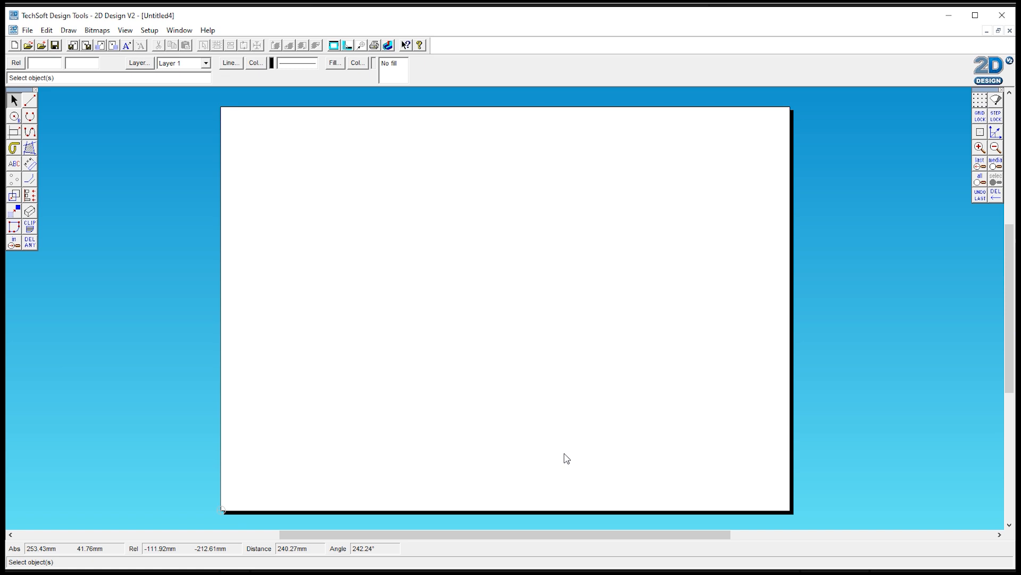
pyautogui.click(981, 101)
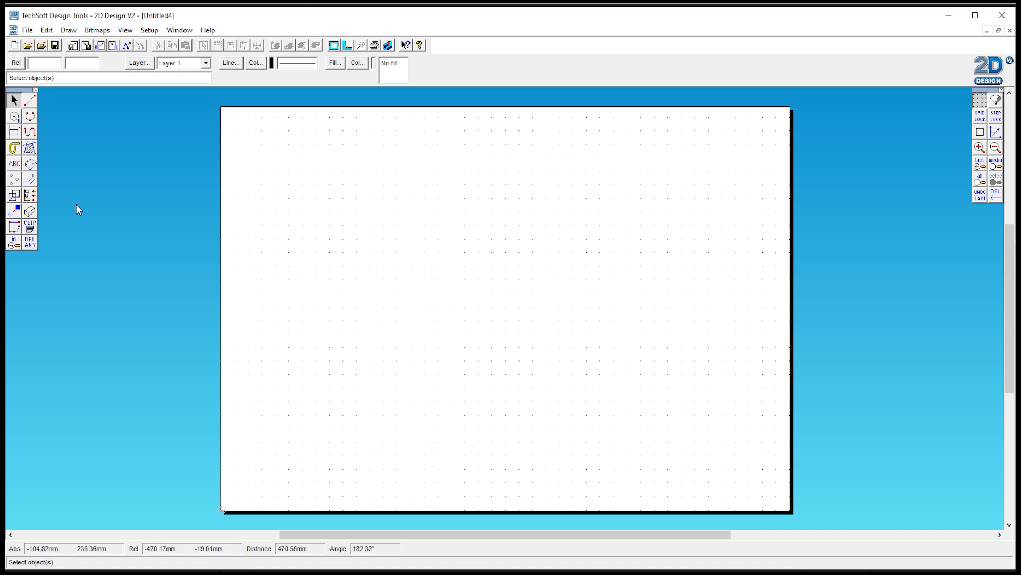
pyautogui.click(13, 243)
pyautogui.click(439, 218)
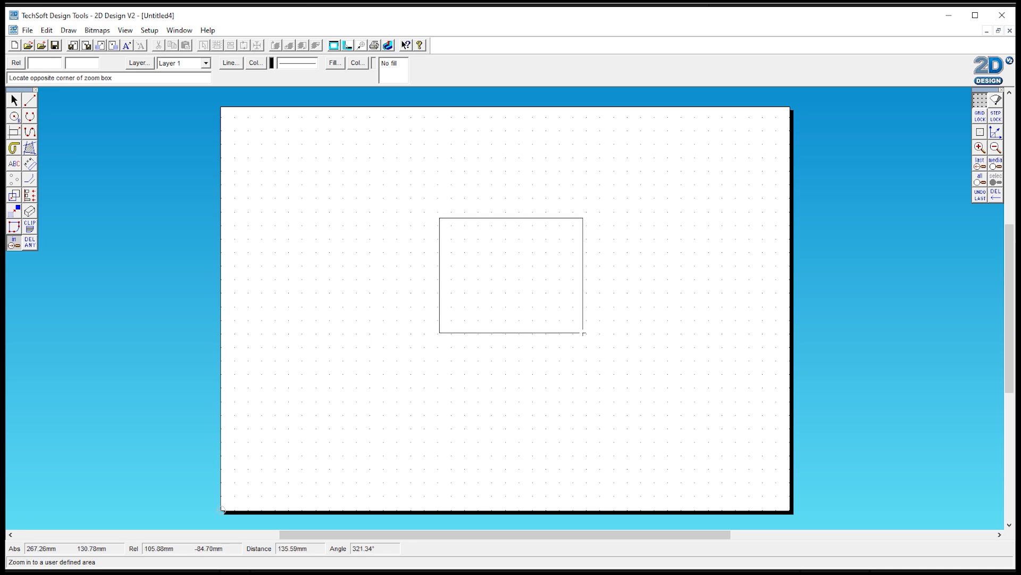
pyautogui.click(641, 359)
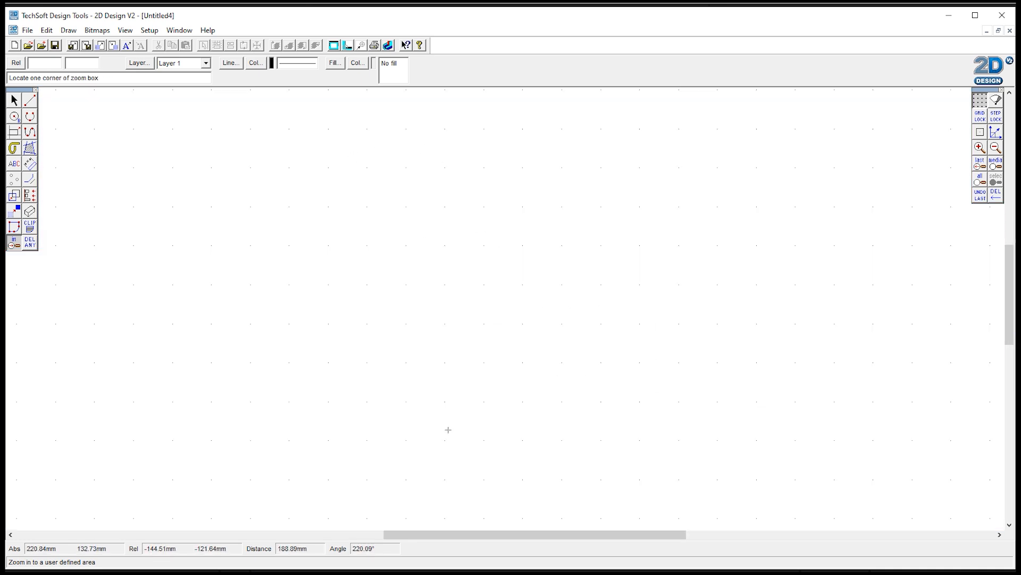
# Step: Turn on grid lock and place a 10 mm horizontal dimension between two grid points
pyautogui.click(30, 164)
pyautogui.click(63, 164)
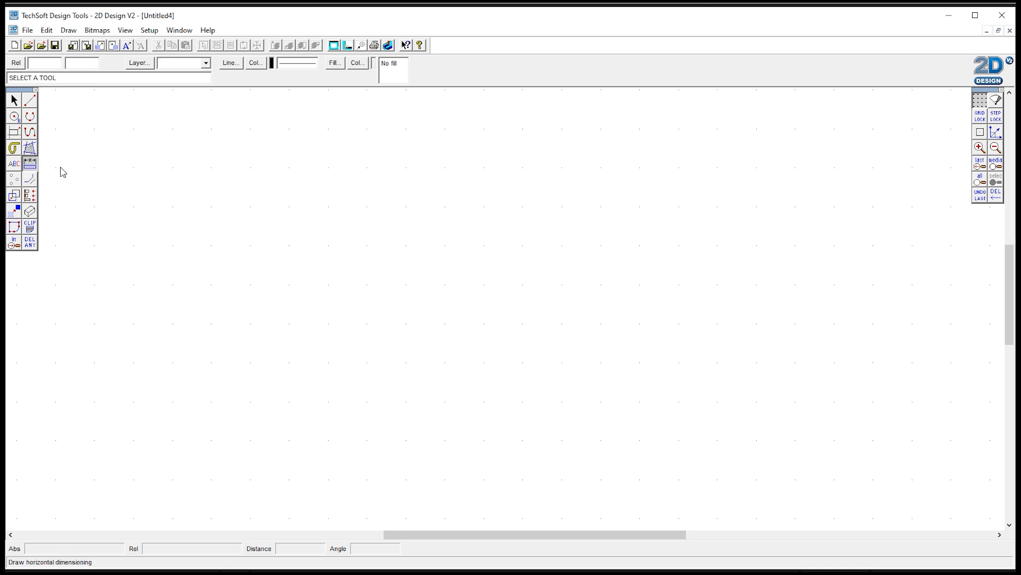
pyautogui.click(980, 116)
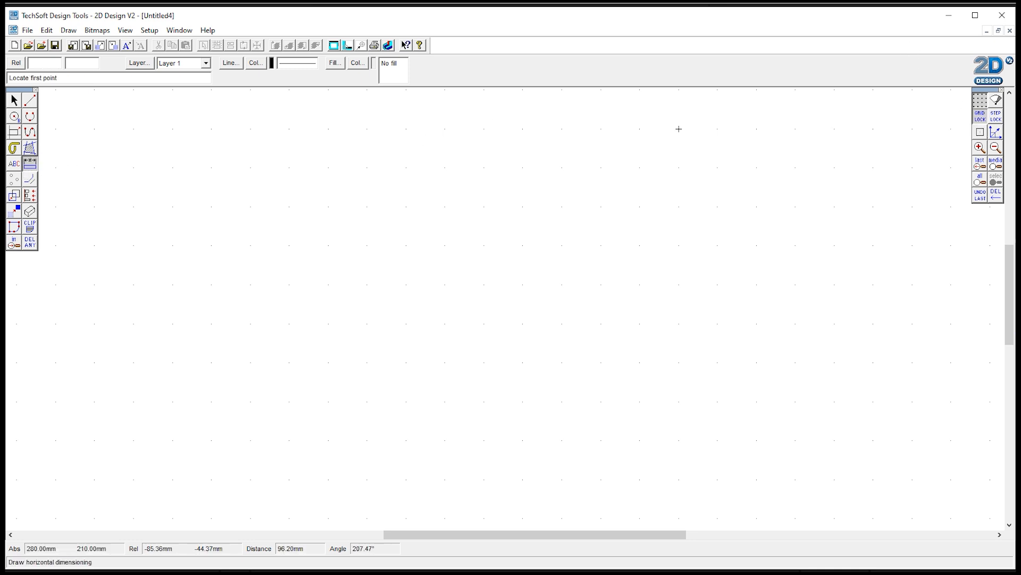
pyautogui.click(483, 207)
pyautogui.click(523, 208)
pyautogui.click(522, 168)
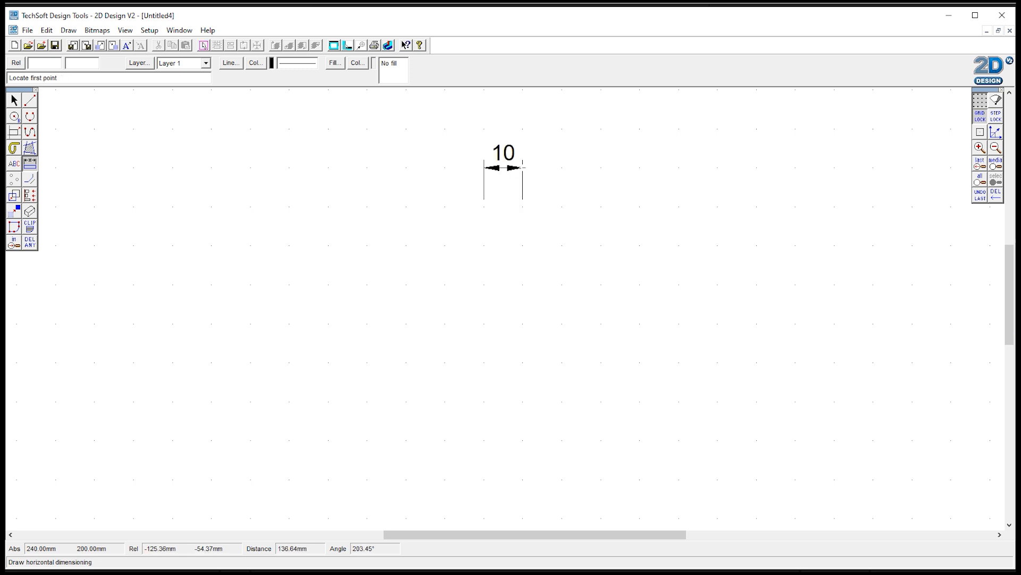
# Step: Place a 10 mm vertical dimension between two grid points below the first one
pyautogui.click(30, 163)
pyautogui.click(77, 164)
pyautogui.click(484, 207)
pyautogui.click(484, 245)
pyautogui.click(445, 245)
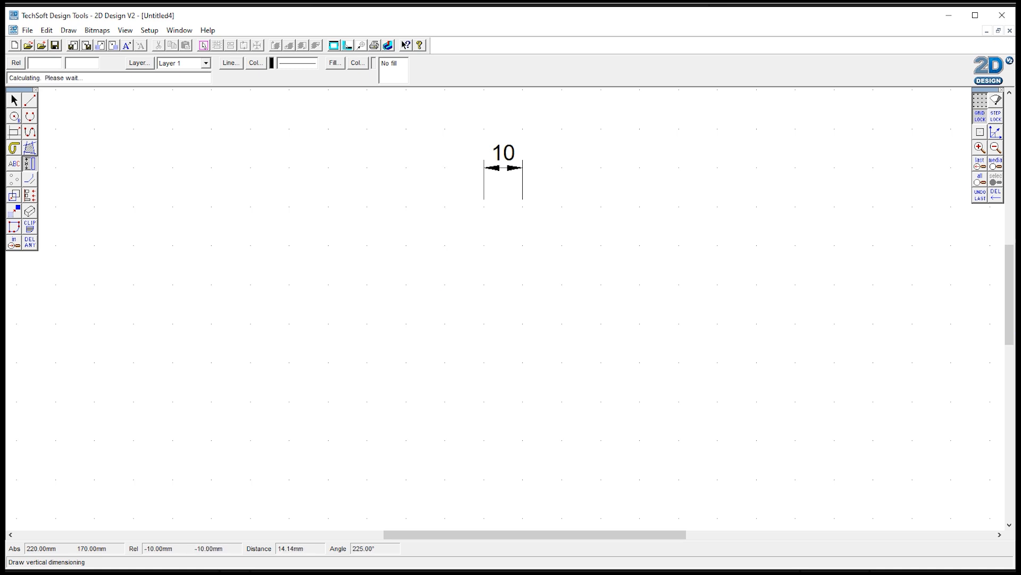
# Step: Delete both dimensions
pyautogui.click(27, 246)
pyautogui.click(445, 250)
pyautogui.click(508, 171)
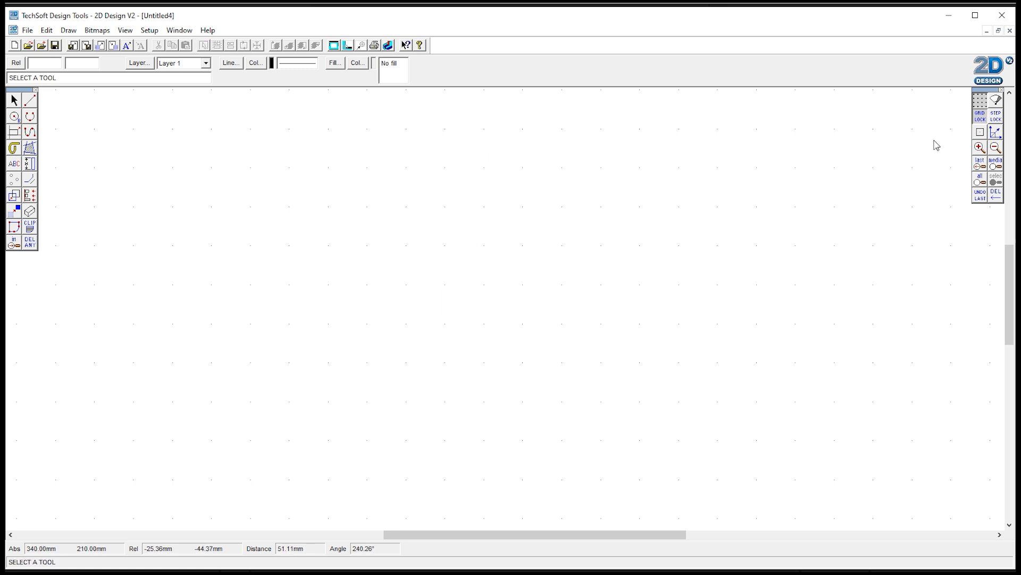
# Step: Draw a square of about 20 mm sides from four single lines
pyautogui.click(996, 149)
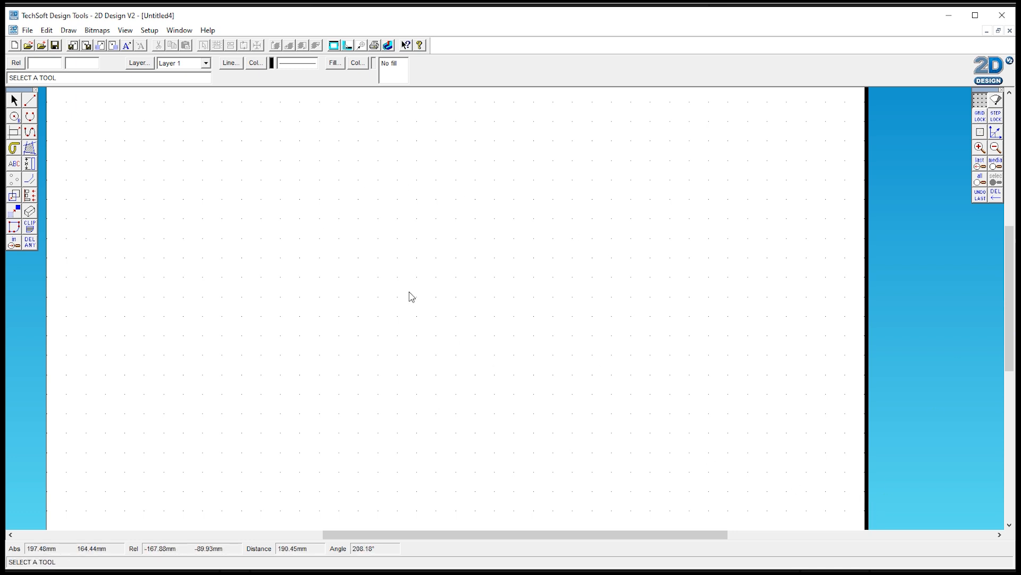
pyautogui.click(30, 100)
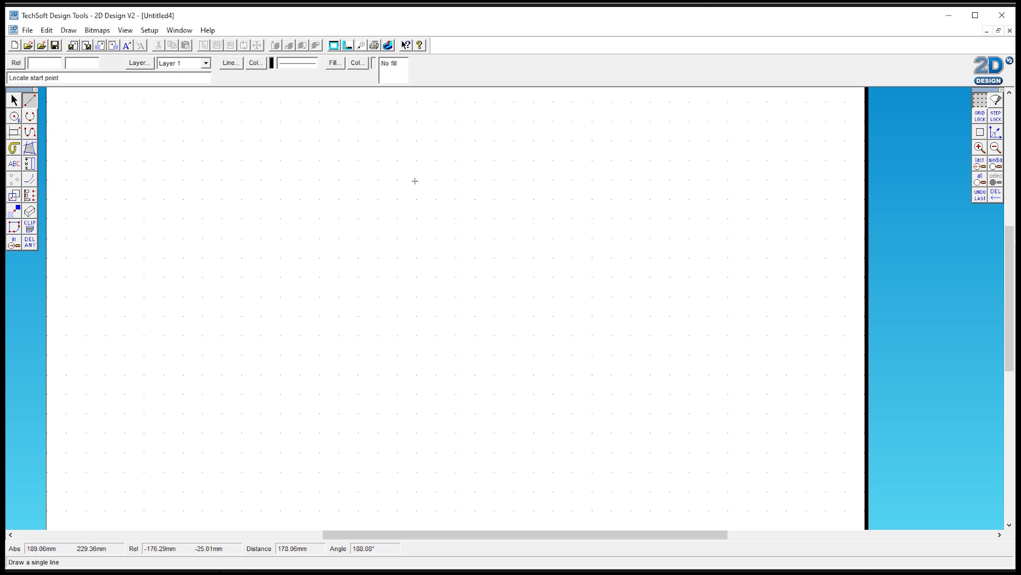
pyautogui.click(416, 179)
pyautogui.click(456, 180)
pyautogui.click(457, 180)
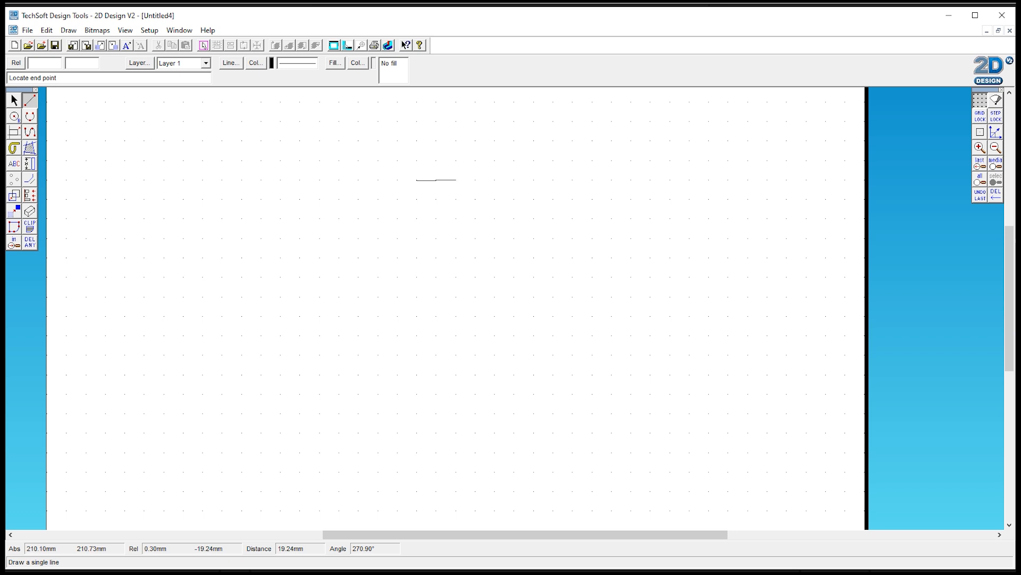
pyautogui.click(456, 215)
pyautogui.click(456, 216)
pyautogui.click(415, 217)
pyautogui.click(417, 180)
pyautogui.click(417, 218)
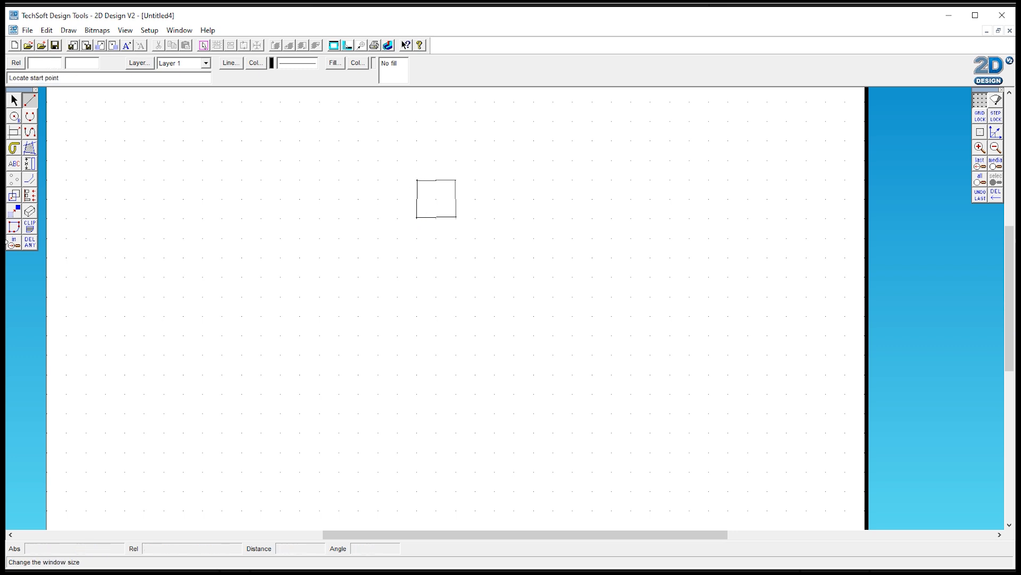
# Step: Enable grid lock for snapping points
pyautogui.click(14, 243)
pyautogui.click(384, 166)
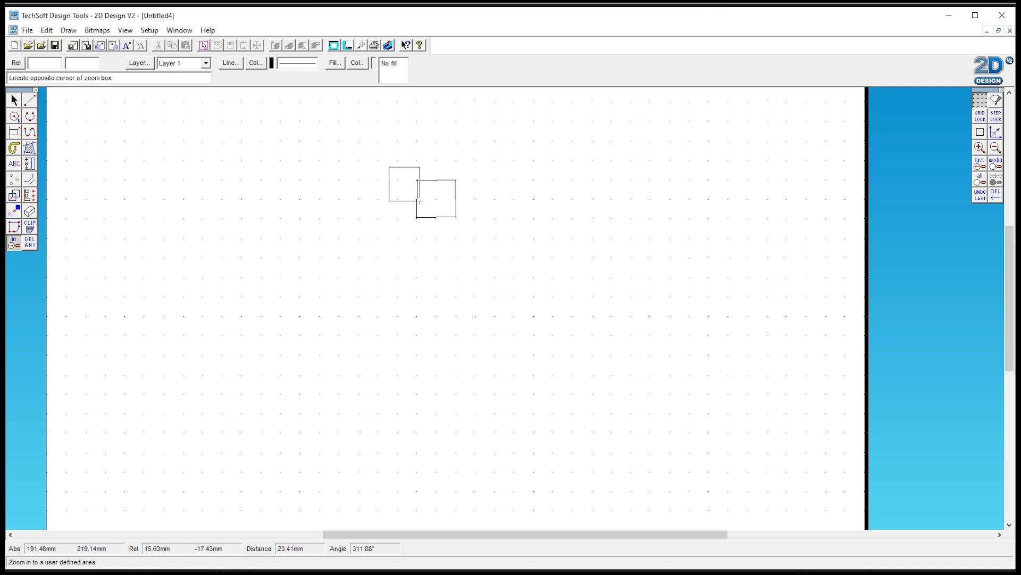
pyautogui.click(504, 245)
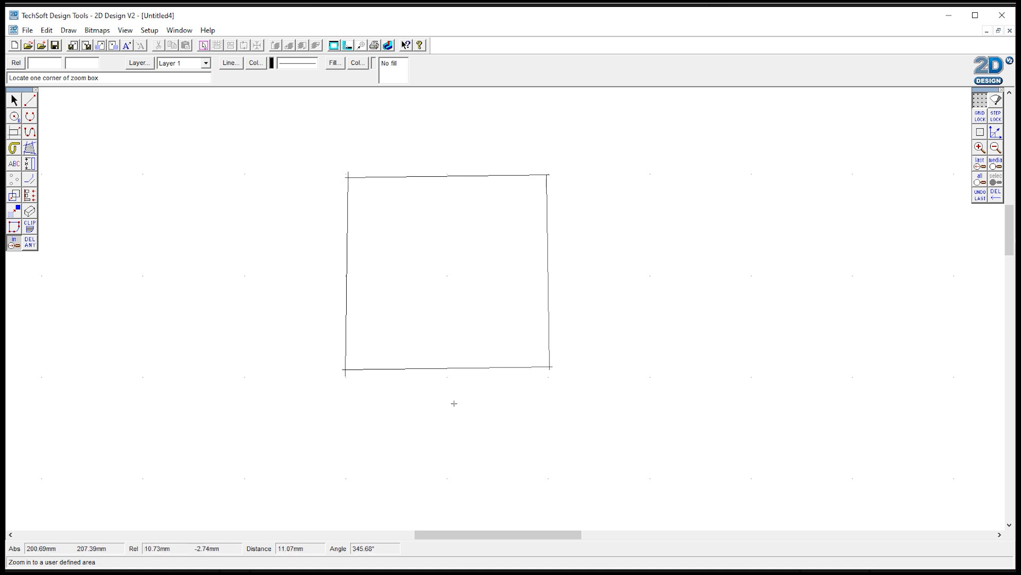
pyautogui.moveTo(500, 539); pyautogui.dragTo(536, 540)
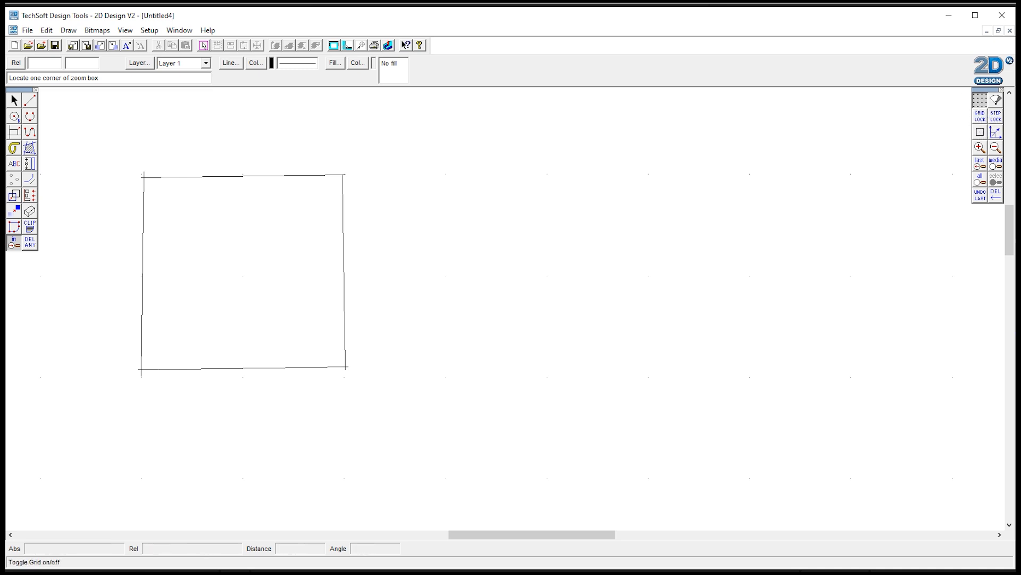
pyautogui.click(983, 122)
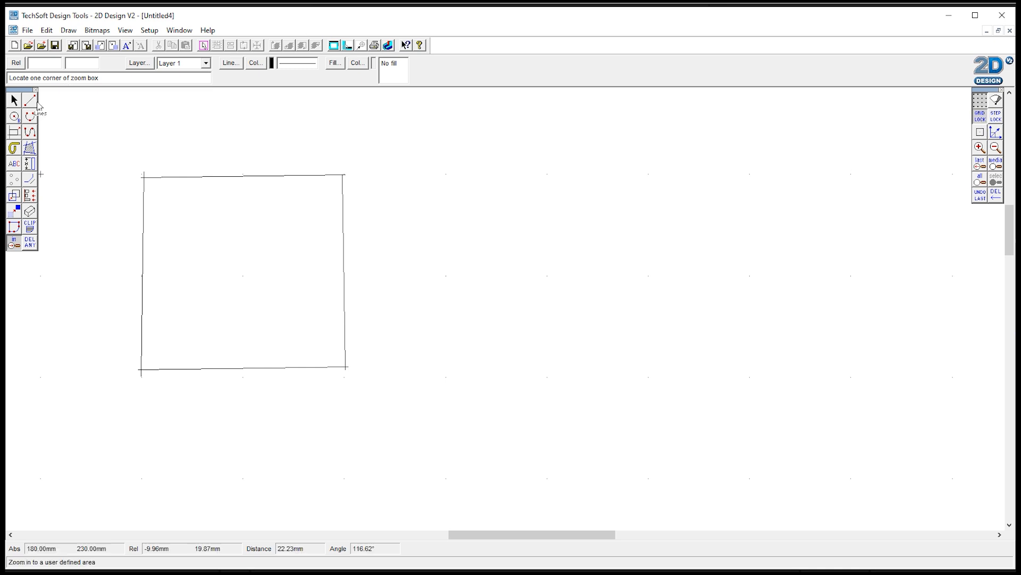
# Step: Draw a 20 mm square from four grid-snapped lines to the right of the first square
pyautogui.click(30, 101)
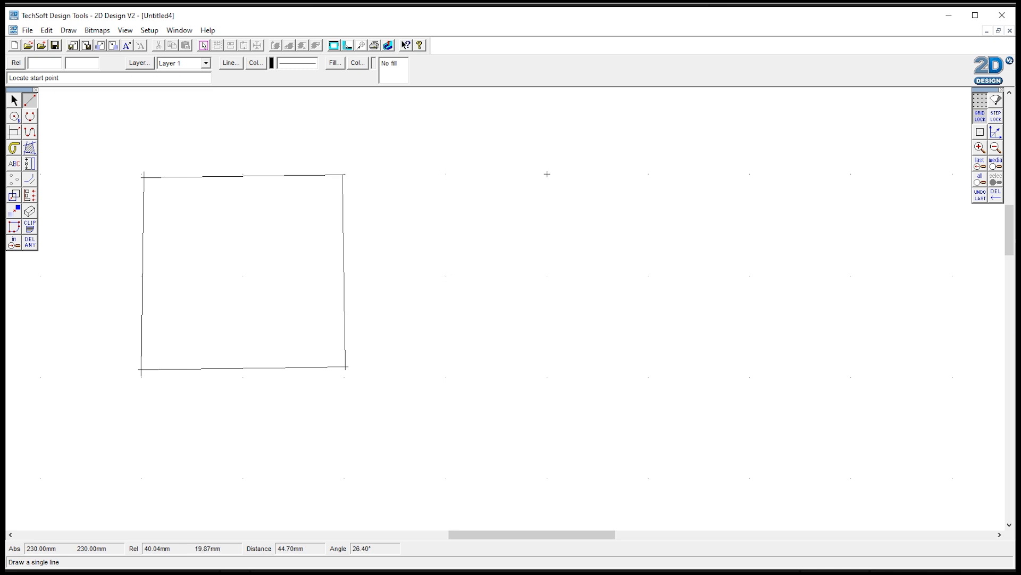
pyautogui.click(445, 174)
pyautogui.click(648, 174)
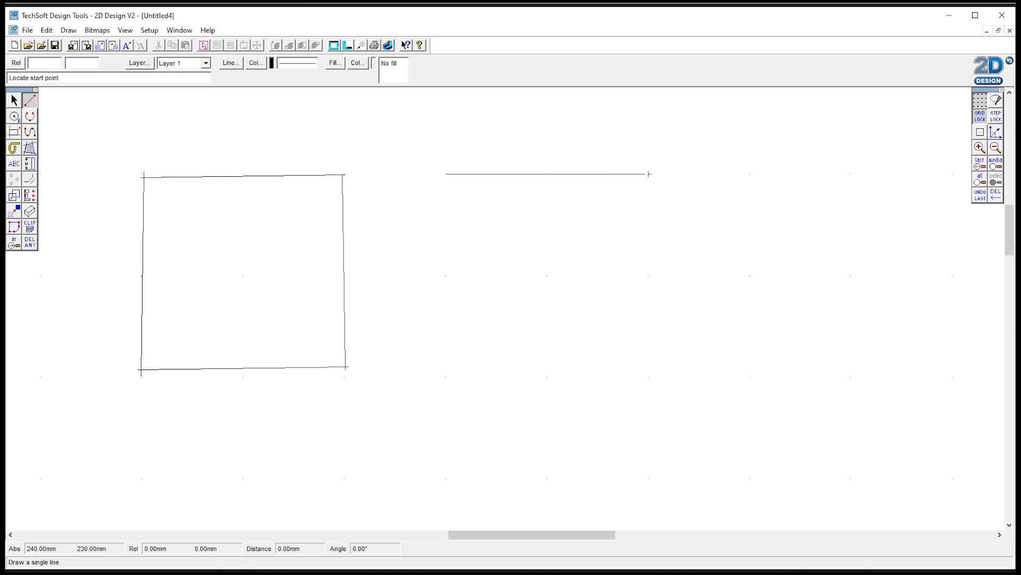
pyautogui.click(649, 174)
pyautogui.click(648, 377)
pyautogui.click(649, 378)
pyautogui.click(446, 378)
pyautogui.click(446, 377)
pyautogui.click(446, 174)
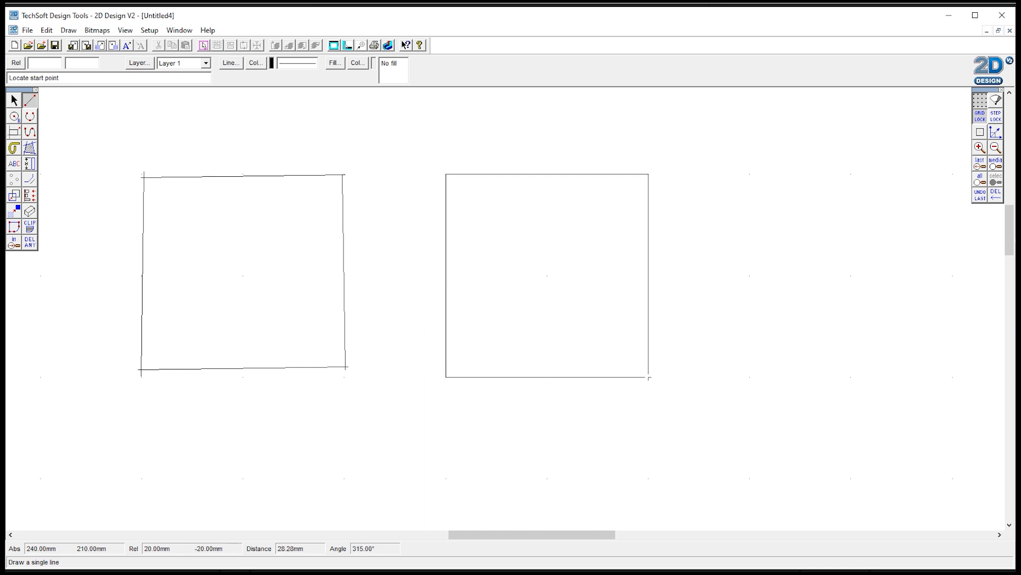
# Step: Add a vertical dimension along the right side of the new square
pyautogui.click(997, 151)
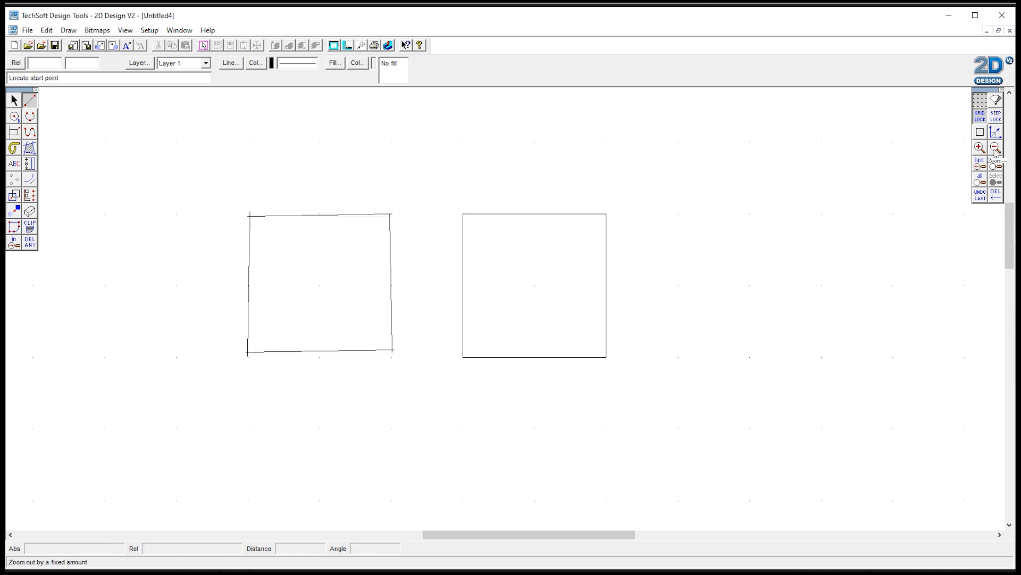
pyautogui.click(996, 151)
pyautogui.click(30, 164)
pyautogui.click(578, 241)
pyautogui.click(577, 342)
pyautogui.click(627, 292)
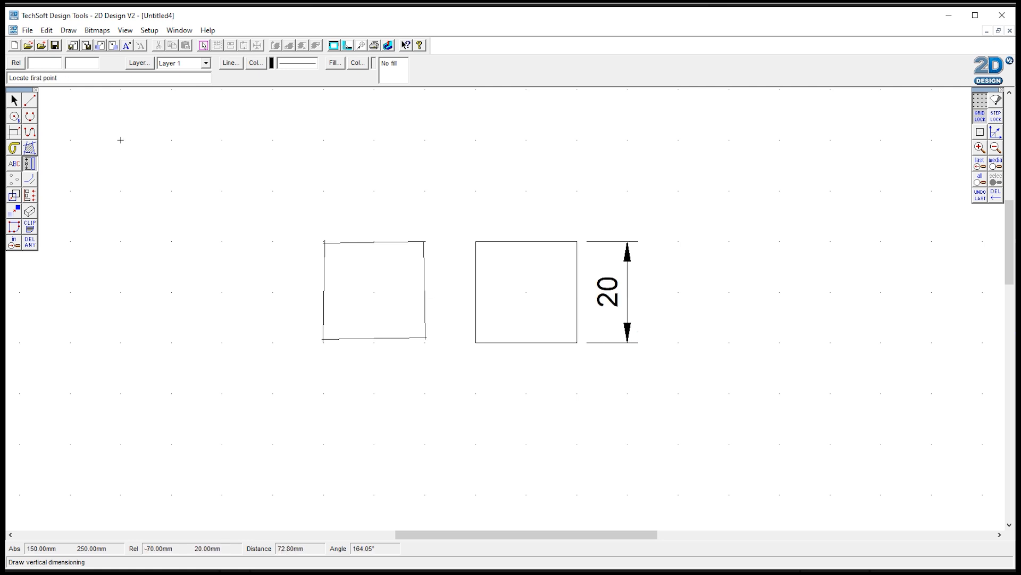
# Step: Add a horizontal dimension below the new square's bottom edge
pyautogui.click(29, 164)
pyautogui.click(62, 165)
pyautogui.click(476, 343)
pyautogui.click(578, 342)
pyautogui.click(577, 393)
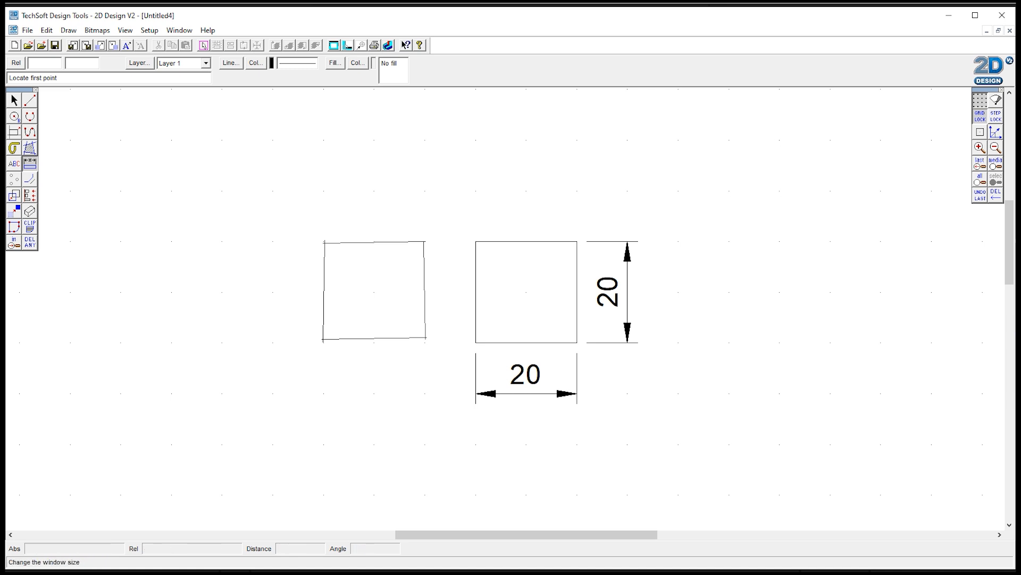
pyautogui.click(14, 99)
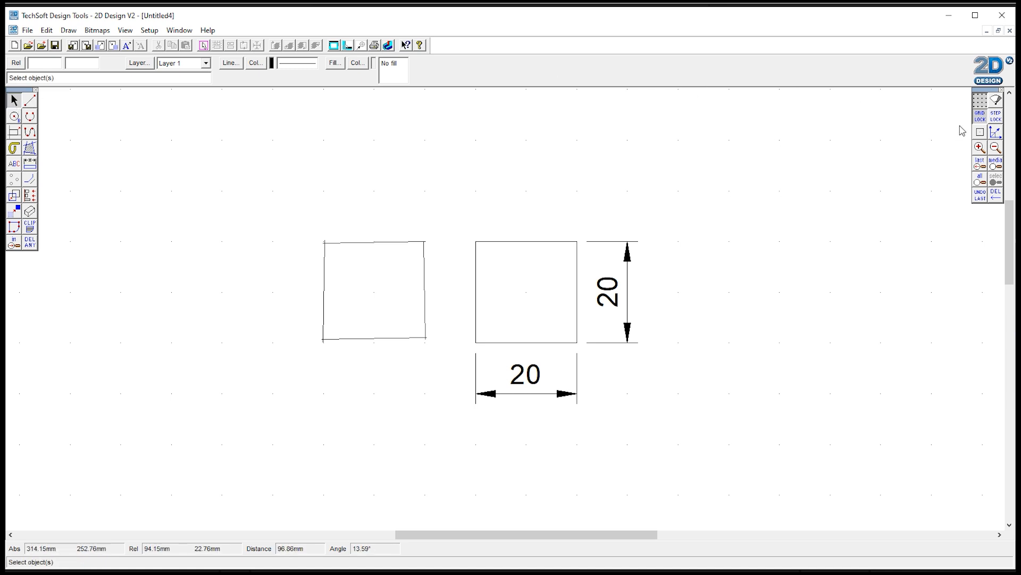
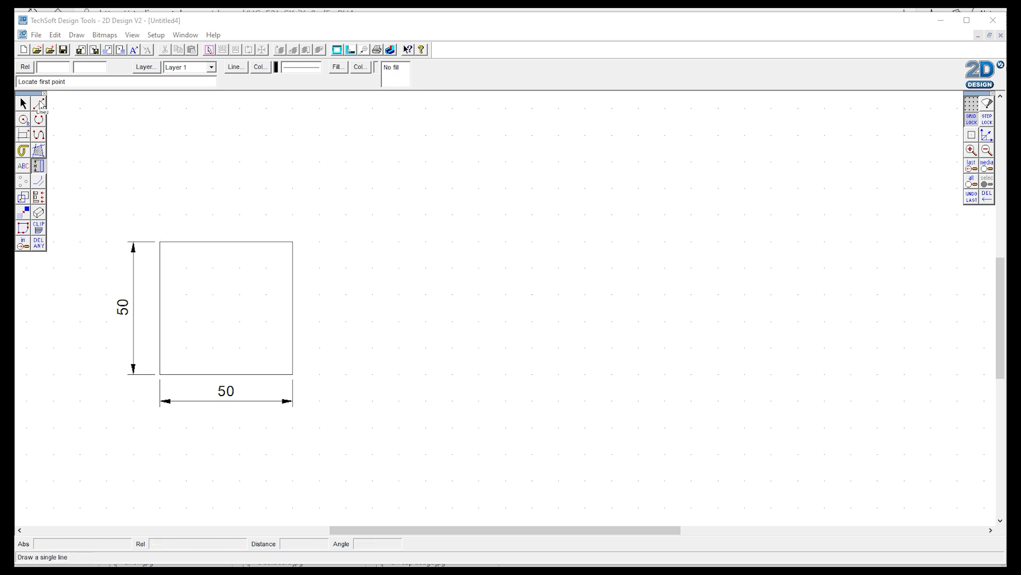
# Step: Draw the bottom and right sides of a 50 mm square to the right of the first square by entering relative coordinates
pyautogui.click(39, 105)
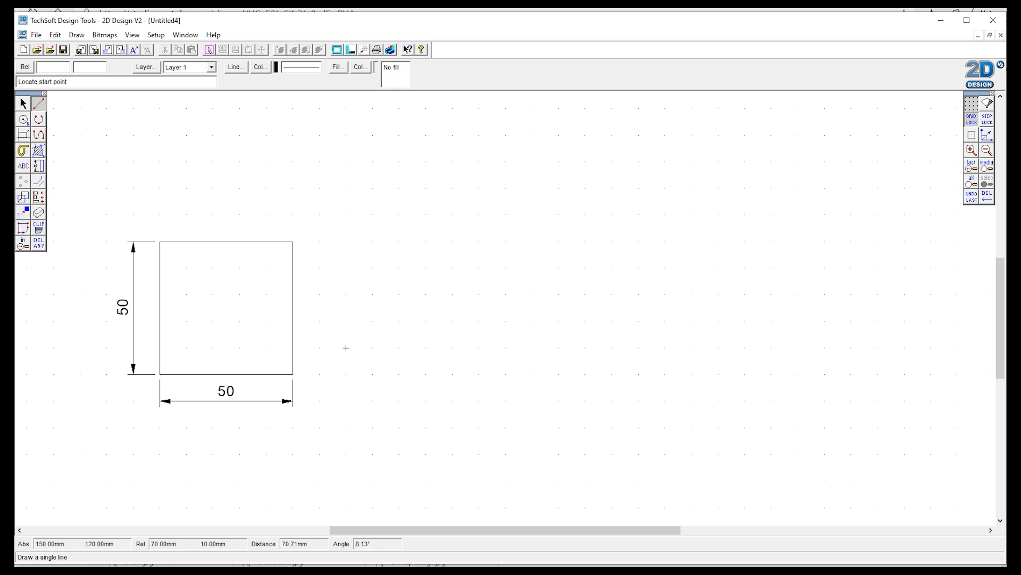
pyautogui.click(372, 374)
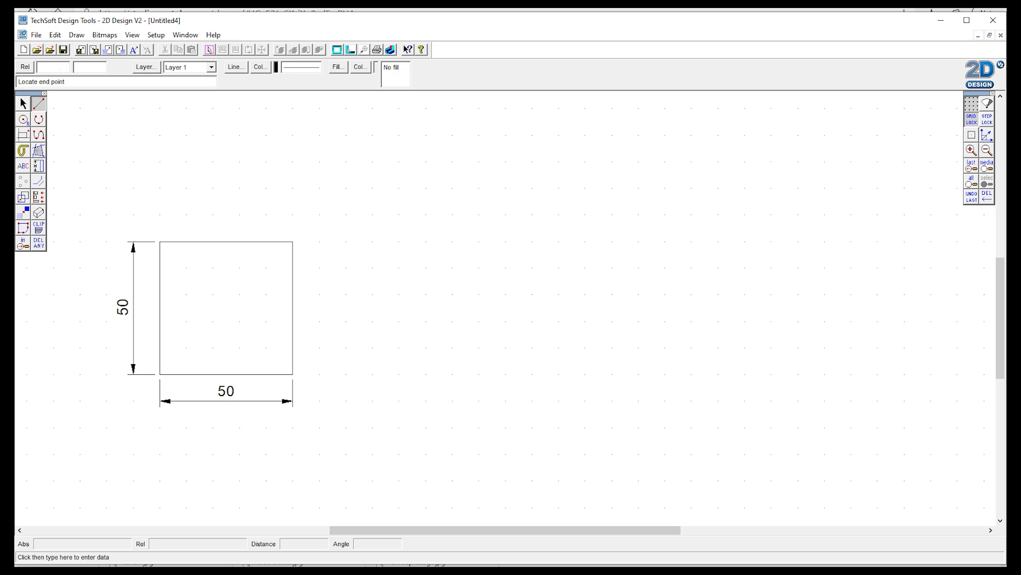
pyautogui.click(52, 67)
pyautogui.write('50')
pyautogui.write('0')
pyautogui.click(117, 68)
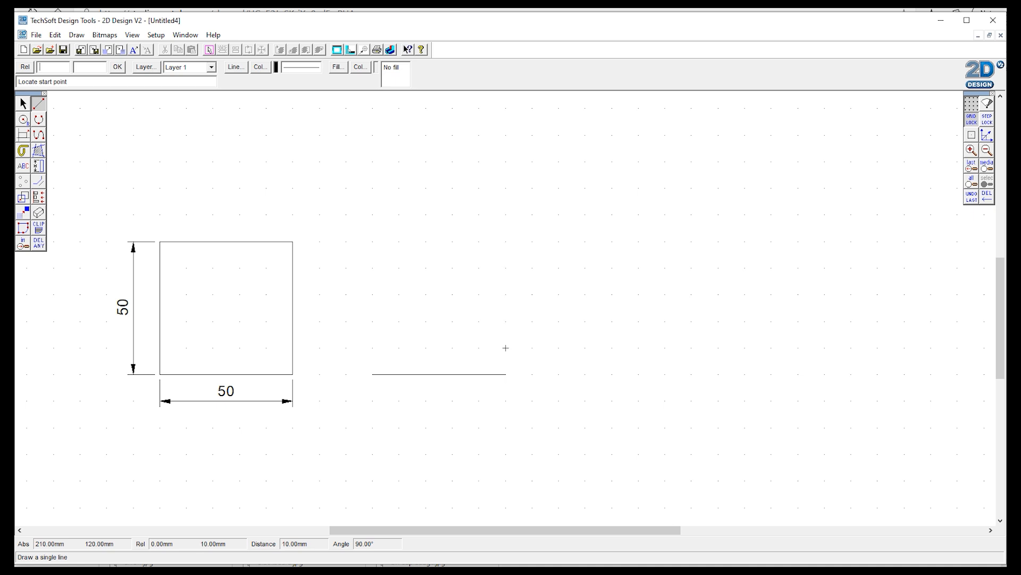
pyautogui.click(505, 374)
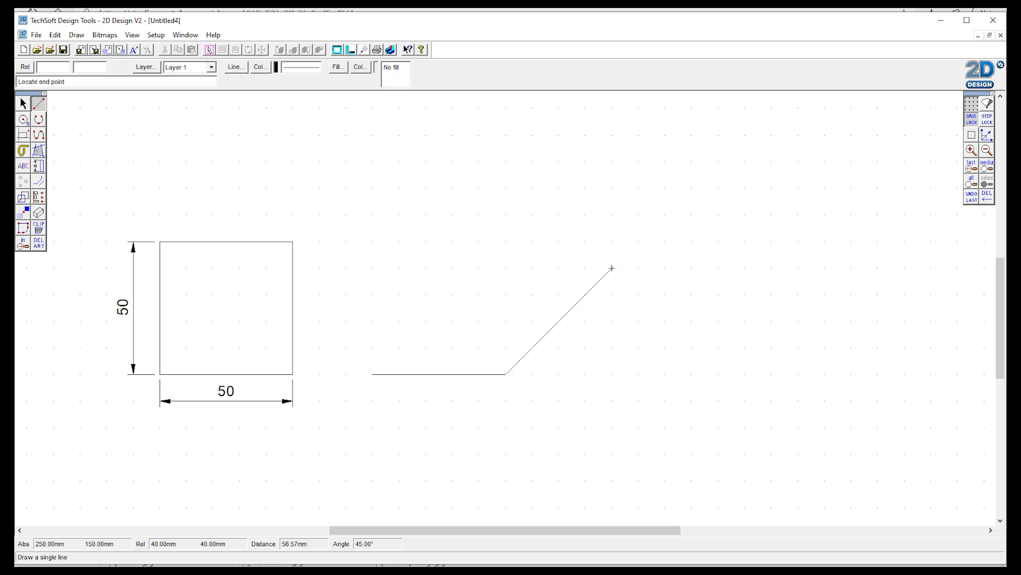
pyautogui.click(53, 66)
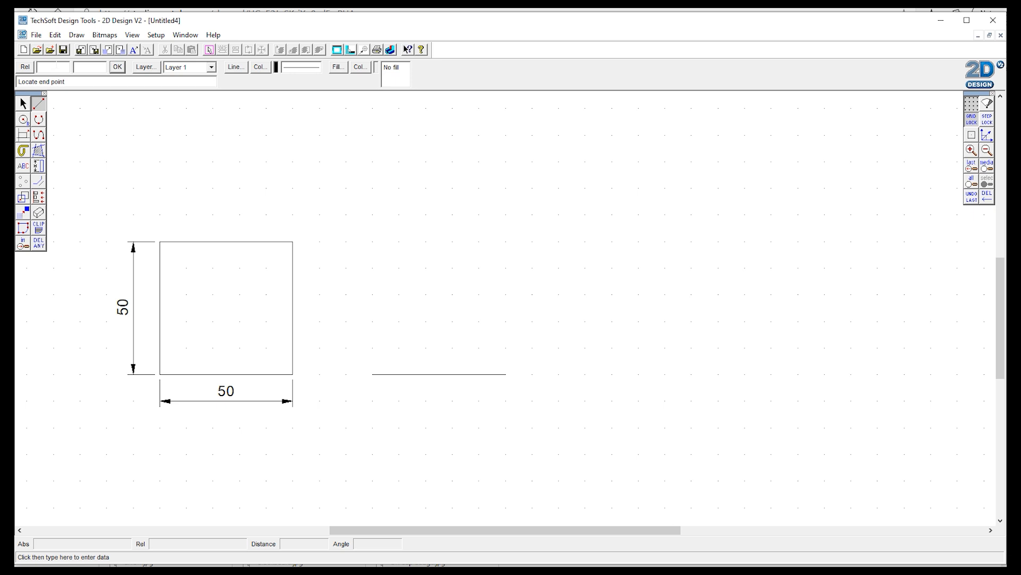
pyautogui.write('0')
pyautogui.press('Tab')
pyautogui.write('50')
pyautogui.press('Return')
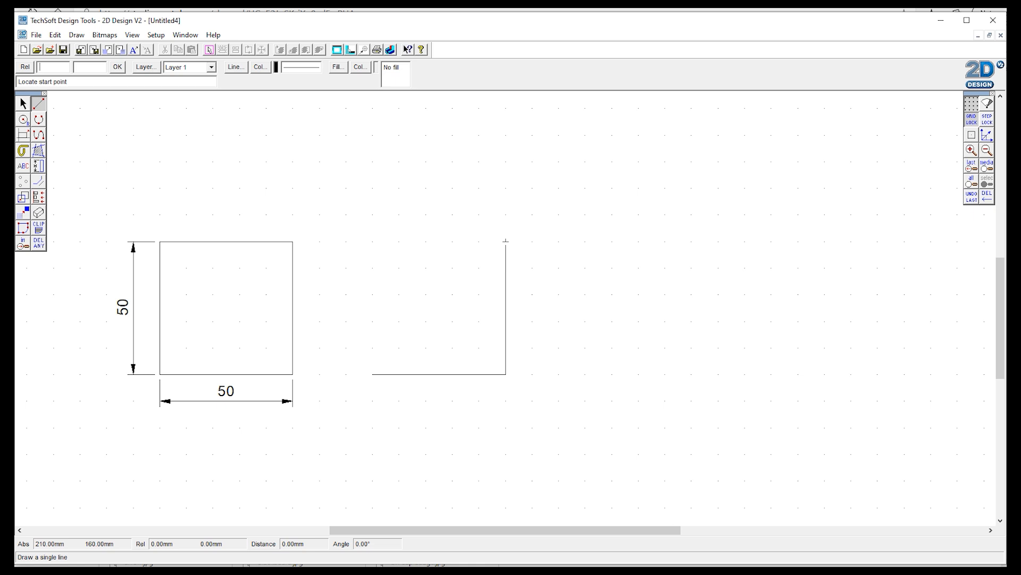
# Step: Complete the square with 50 mm top and left sides entered as relative coordinates
pyautogui.click(506, 241)
pyautogui.click(39, 66)
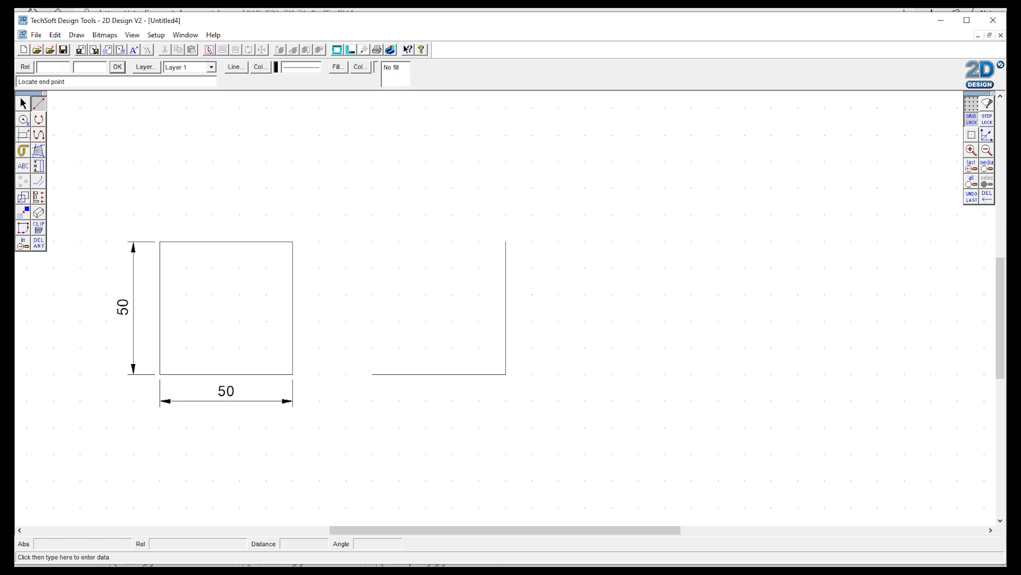
pyautogui.write('-')
pyautogui.write('50')
pyautogui.write('0')
pyautogui.click(117, 67)
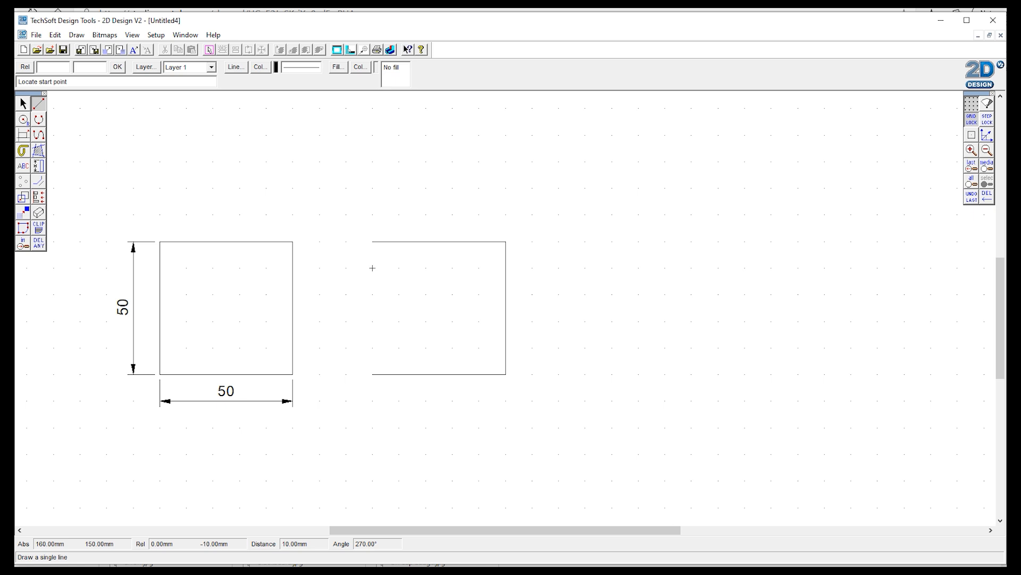
pyautogui.click(372, 242)
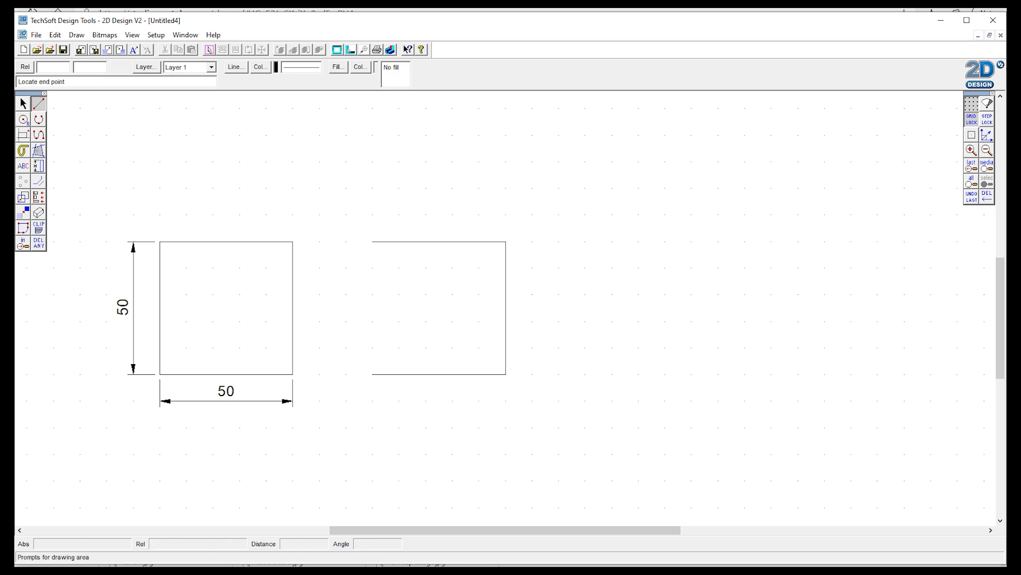
pyautogui.click(63, 66)
pyautogui.write('0')
pyautogui.write('-')
pyautogui.write('50')
pyautogui.click(118, 66)
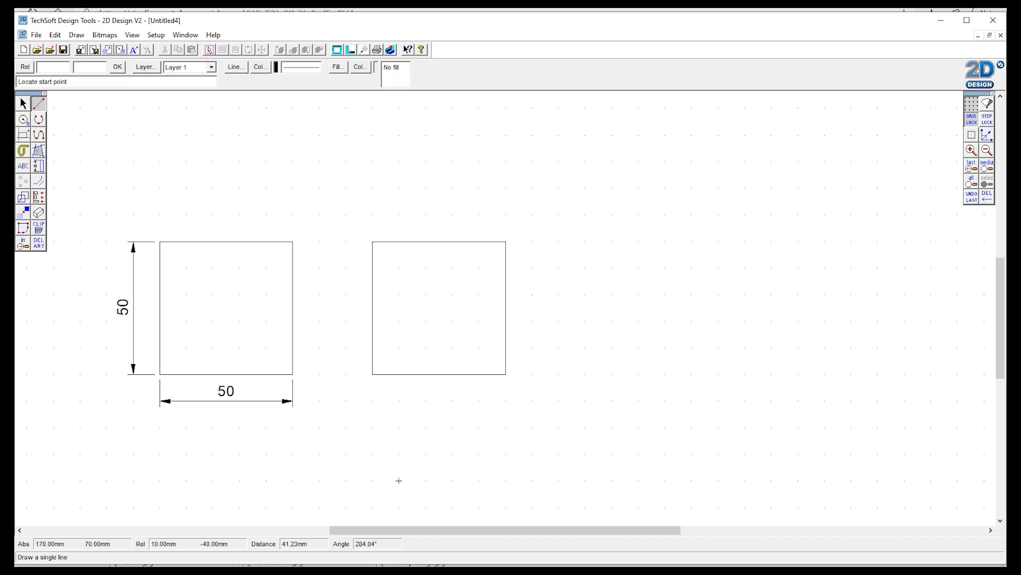
# Step: Add a vertical dimension along the right side of the new square
pyautogui.click(38, 165)
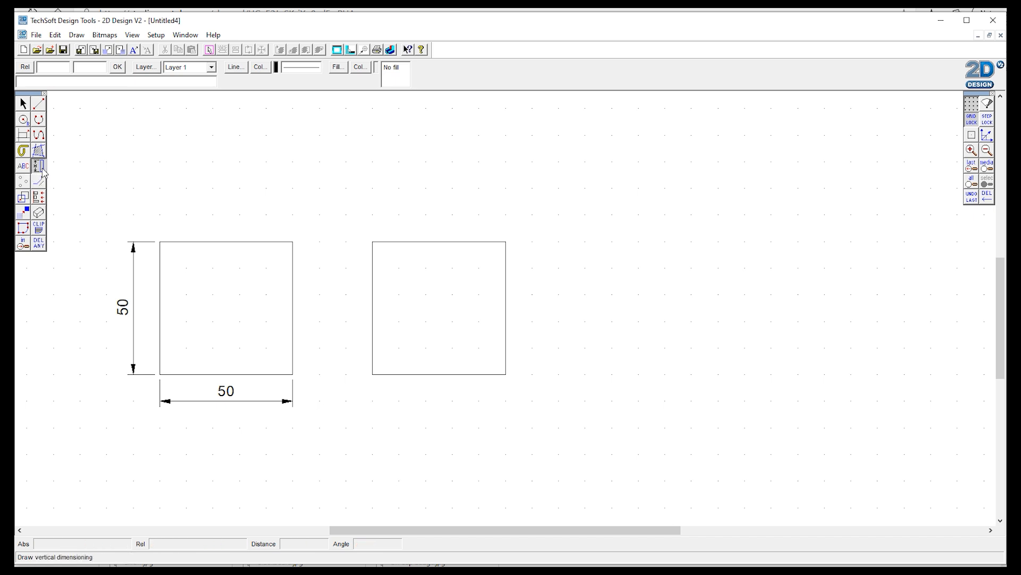
pyautogui.click(506, 241)
pyautogui.click(506, 374)
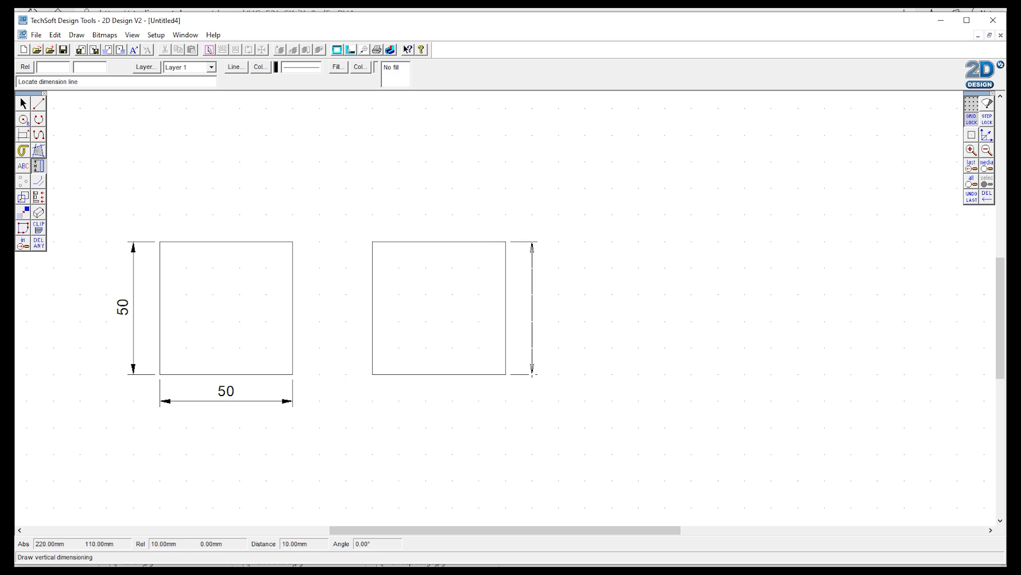
pyautogui.click(558, 373)
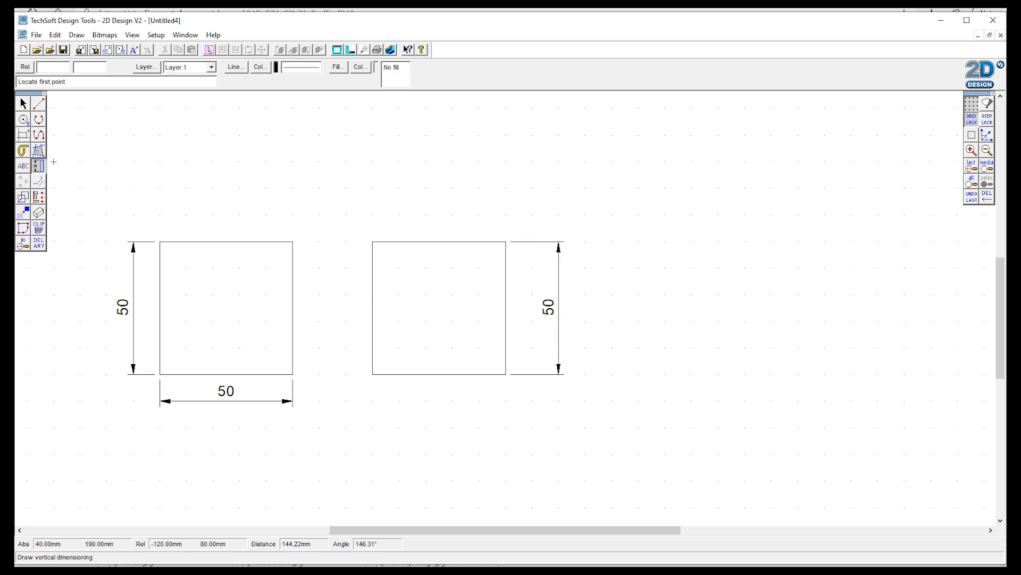
# Step: Add a horizontal dimension below the new square's bottom edge
pyautogui.rightClick(39, 170)
pyautogui.click(71, 166)
pyautogui.click(372, 374)
pyautogui.click(505, 374)
pyautogui.click(479, 401)
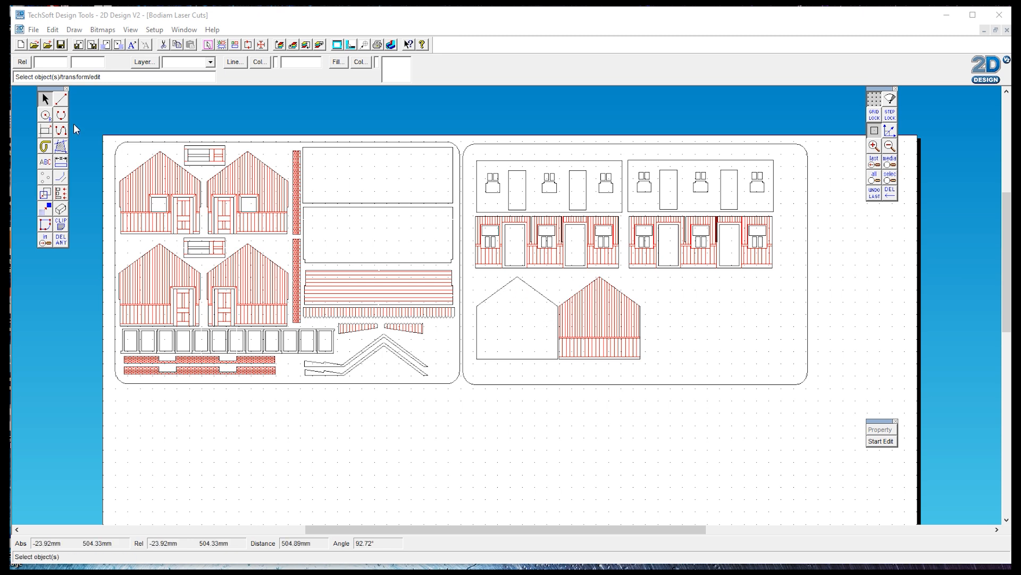
# Step: Copy the house outline from the Bodiam Laser Cuts drawing, paste it into a new drawing and move it left
pyautogui.click(493, 296)
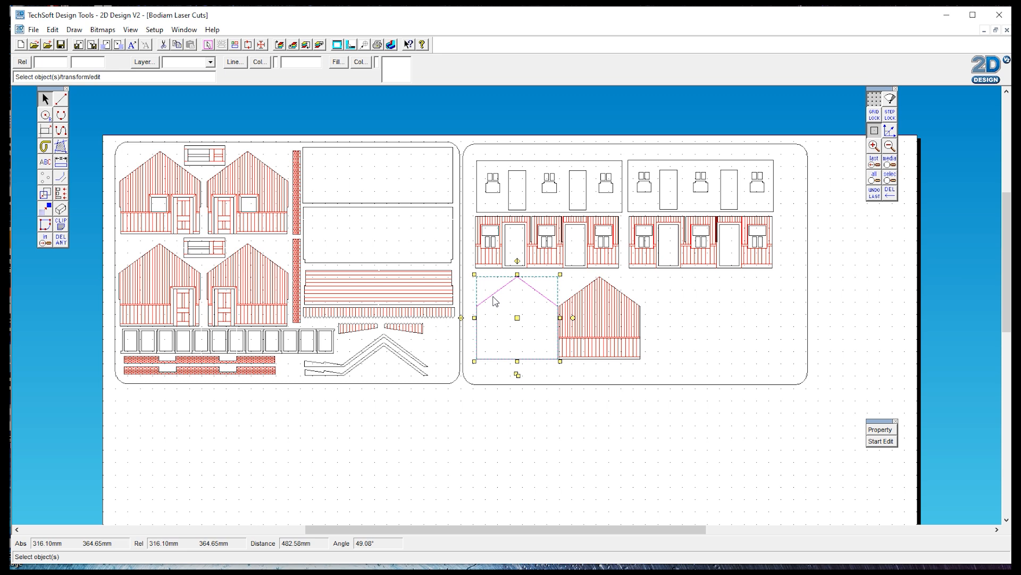
pyautogui.click(21, 46)
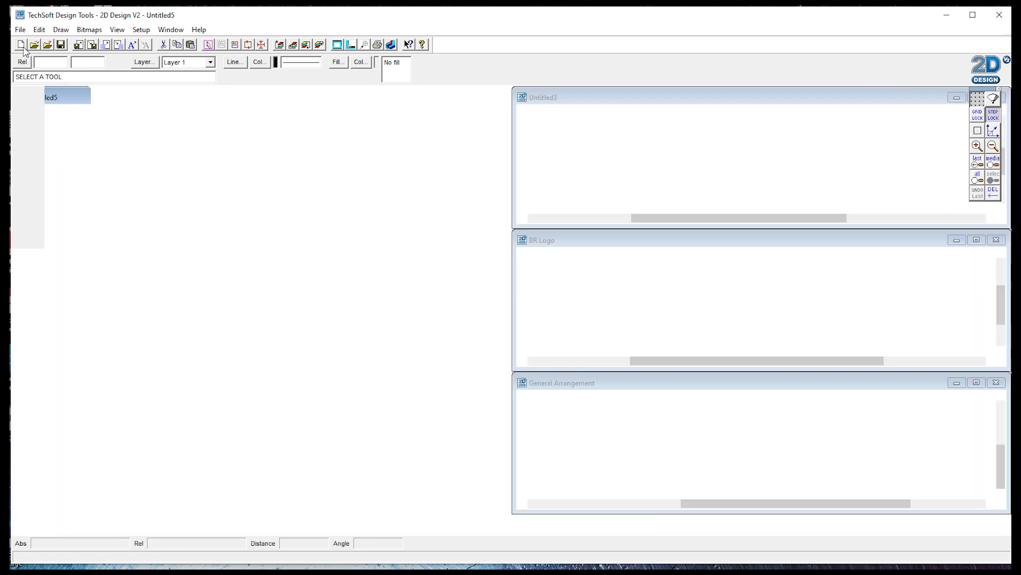
pyautogui.click(479, 97)
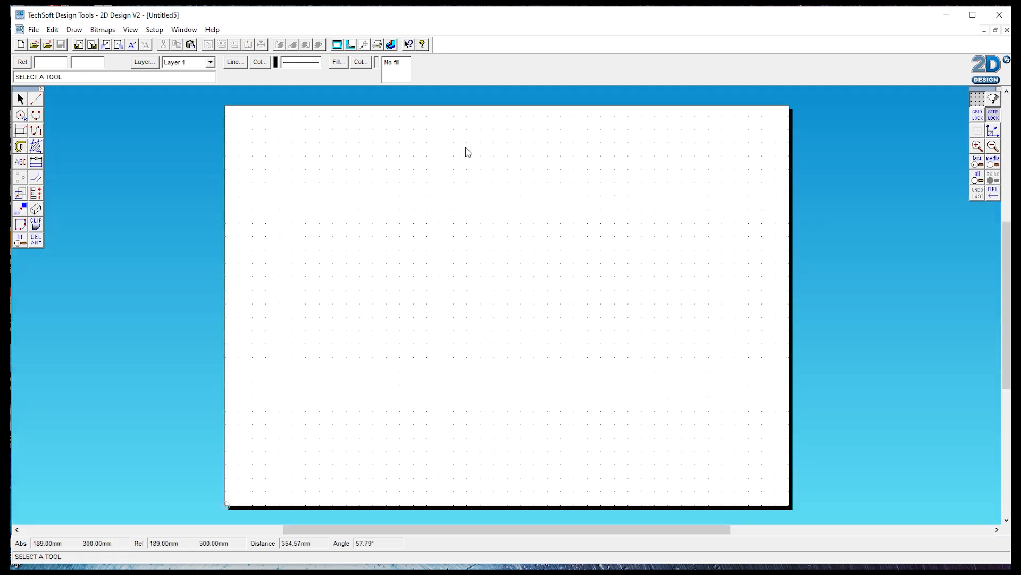
pyautogui.rightClick(474, 270)
pyautogui.click(511, 300)
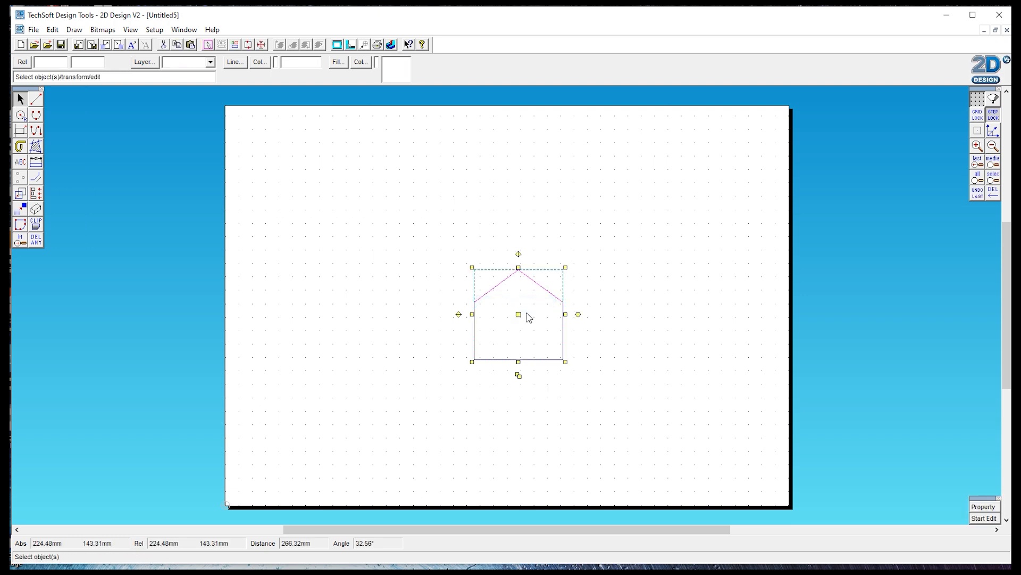
pyautogui.moveTo(518, 314); pyautogui.dragTo(372, 293)
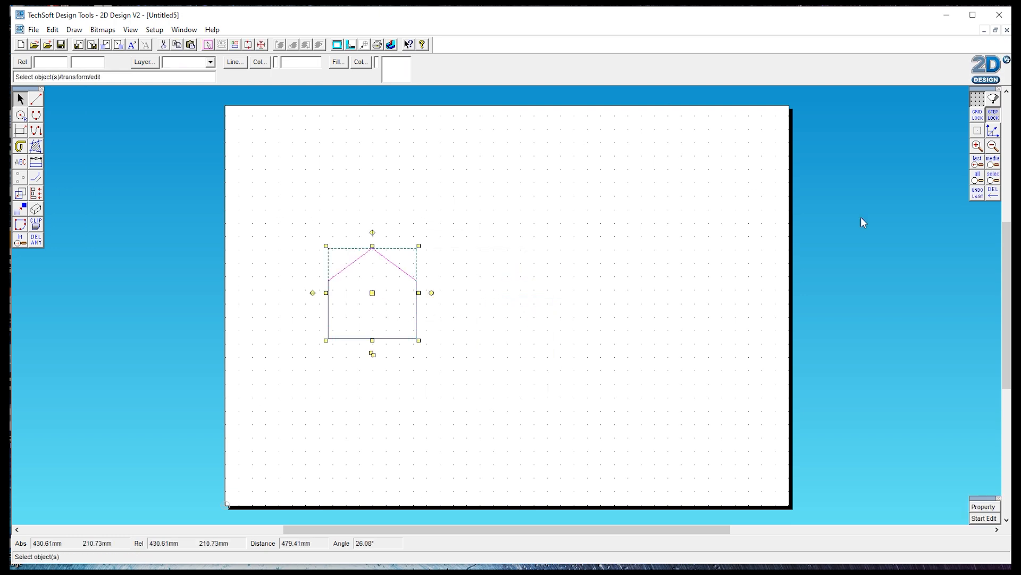
# Step: Add a horizontal dimension across the house's bottom edge with point snapping enabled
pyautogui.click(978, 145)
pyautogui.click(978, 146)
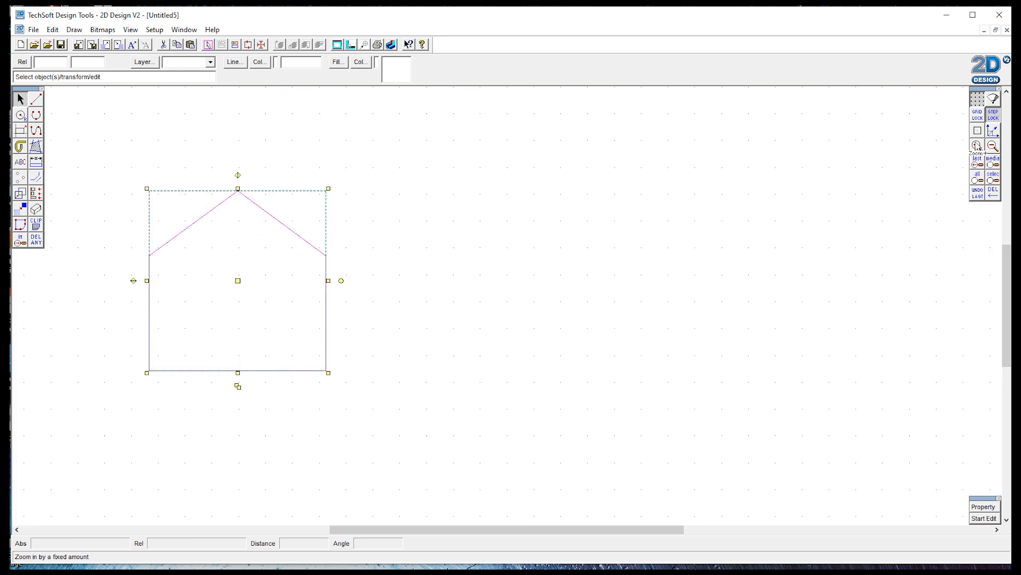
pyautogui.click(41, 161)
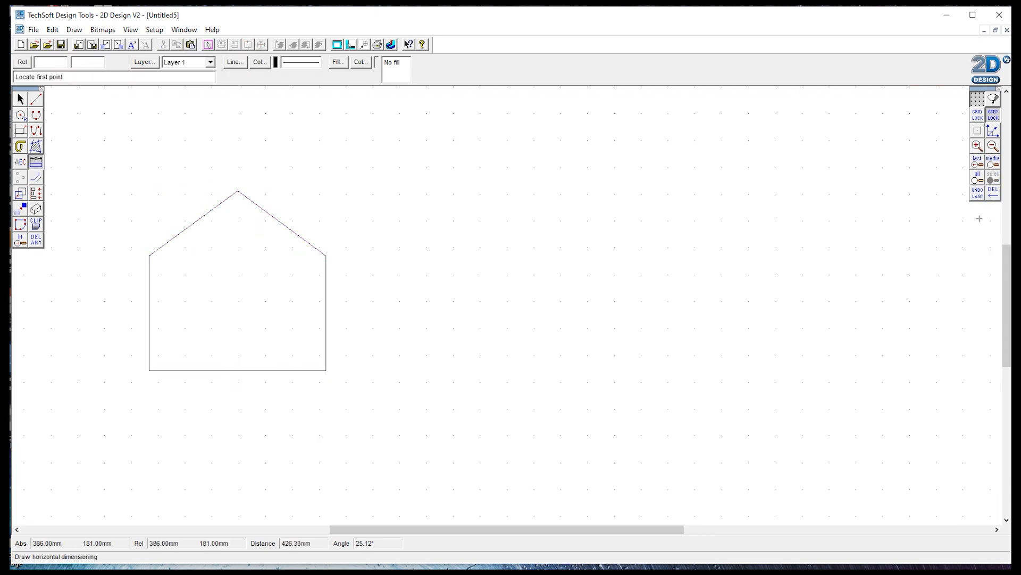
pyautogui.click(978, 131)
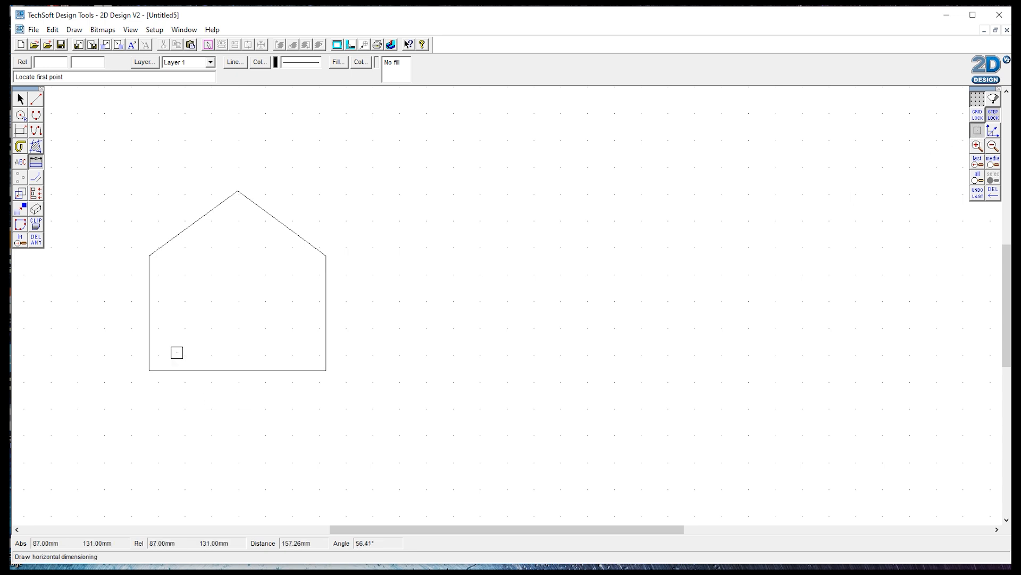
pyautogui.click(150, 371)
pyautogui.click(327, 371)
pyautogui.click(305, 419)
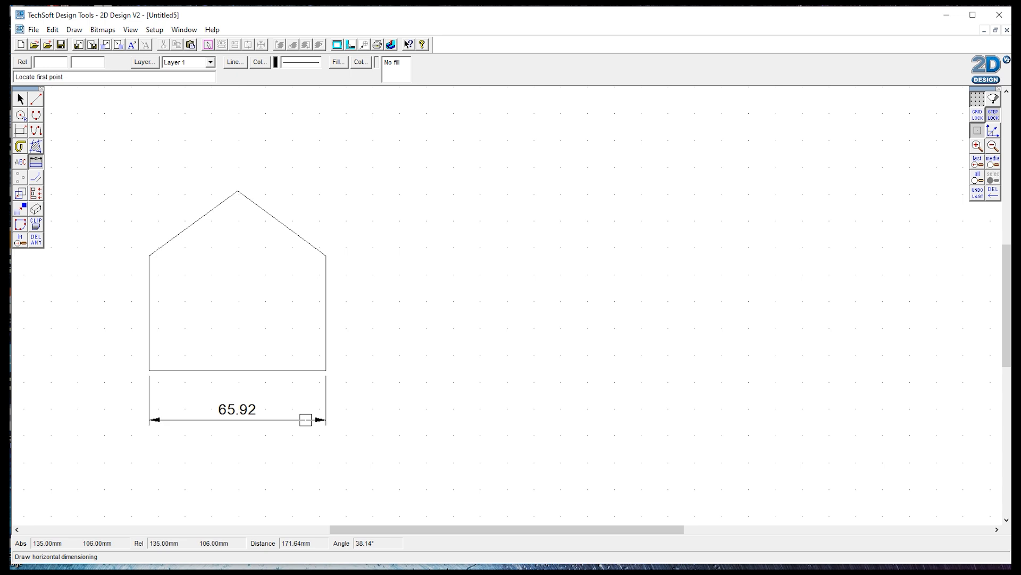
# Step: Add vertical dimensions on the house's left for the wall height and the overall height to the ridge
pyautogui.click(36, 162)
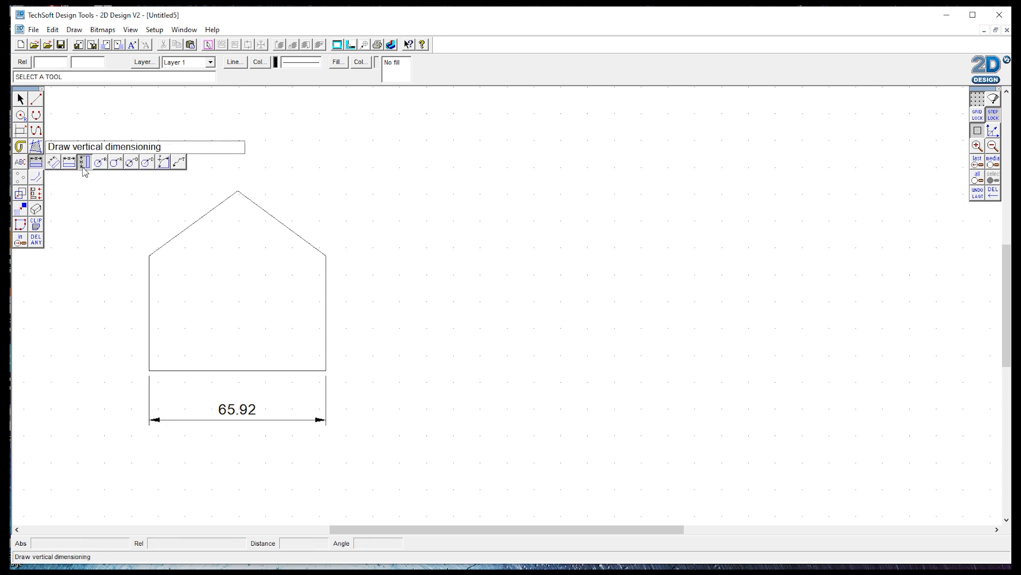
pyautogui.click(85, 165)
pyautogui.click(149, 371)
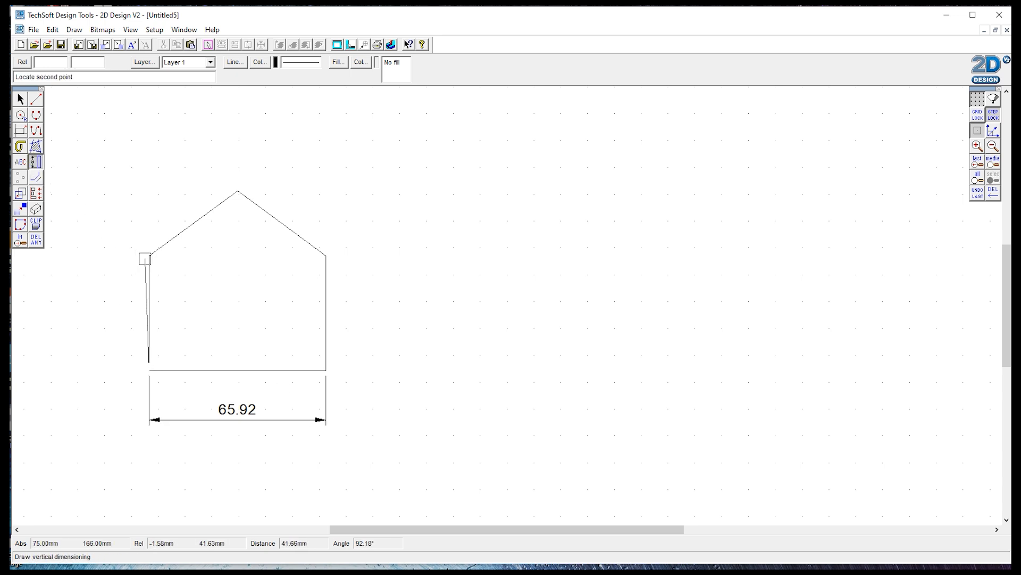
pyautogui.click(148, 255)
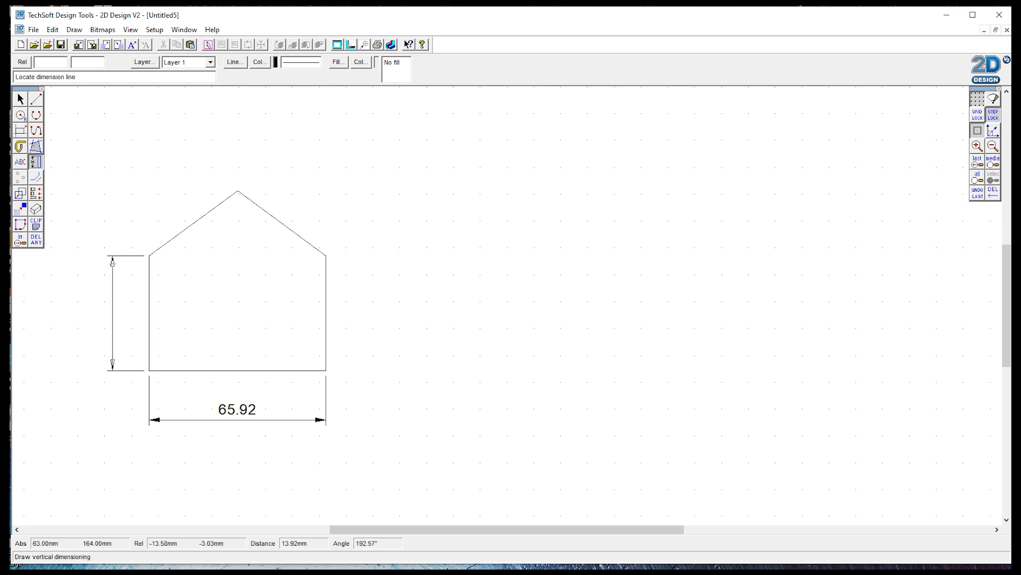
pyautogui.click(112, 263)
pyautogui.click(150, 371)
pyautogui.click(239, 191)
pyautogui.click(75, 236)
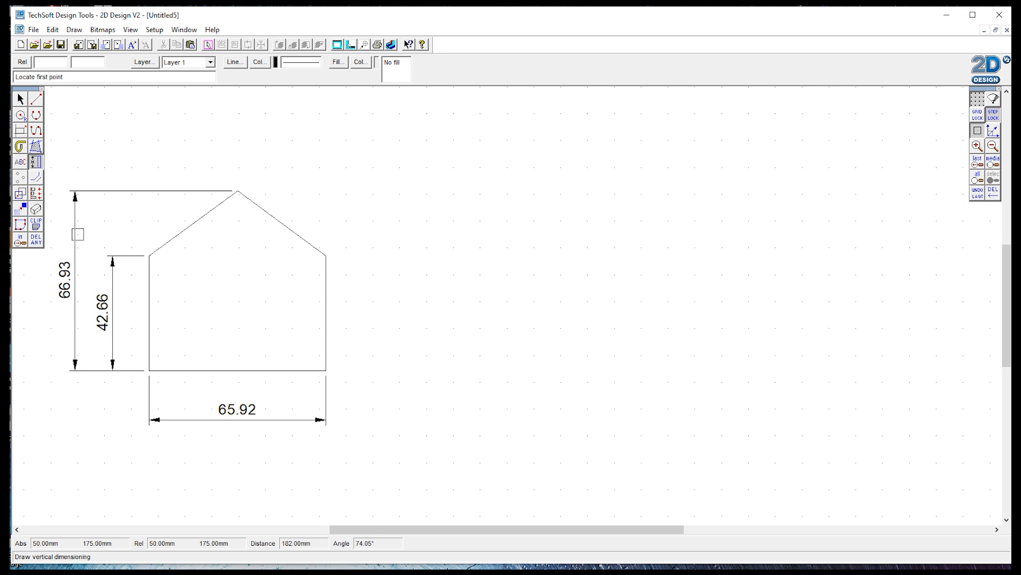
# Step: Dimension the roof horizontally above the house, from each eave to the ridge point
pyautogui.click(36, 163)
pyautogui.click(69, 161)
pyautogui.click(150, 256)
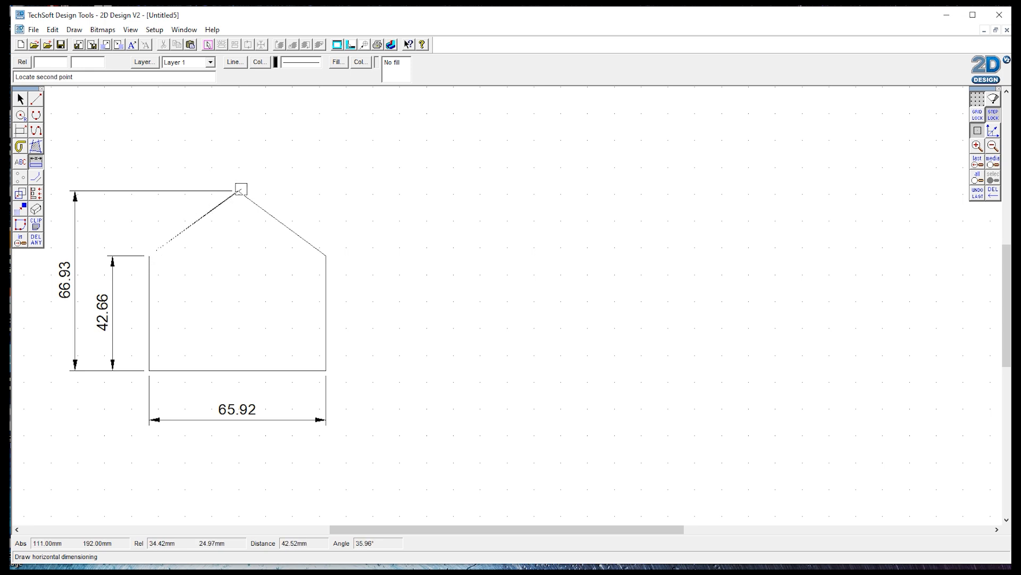
pyautogui.click(238, 191)
pyautogui.click(238, 159)
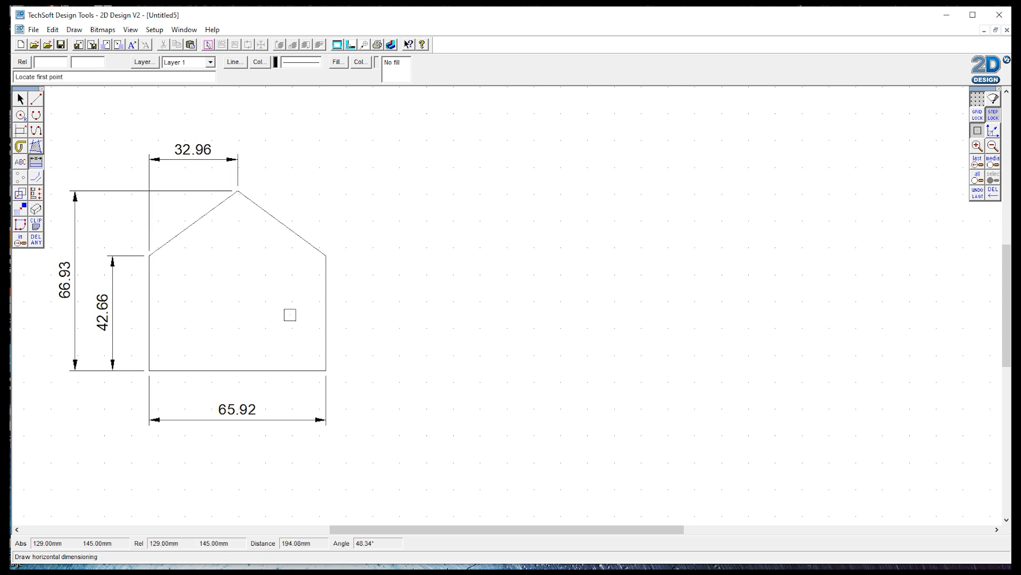
pyautogui.click(238, 190)
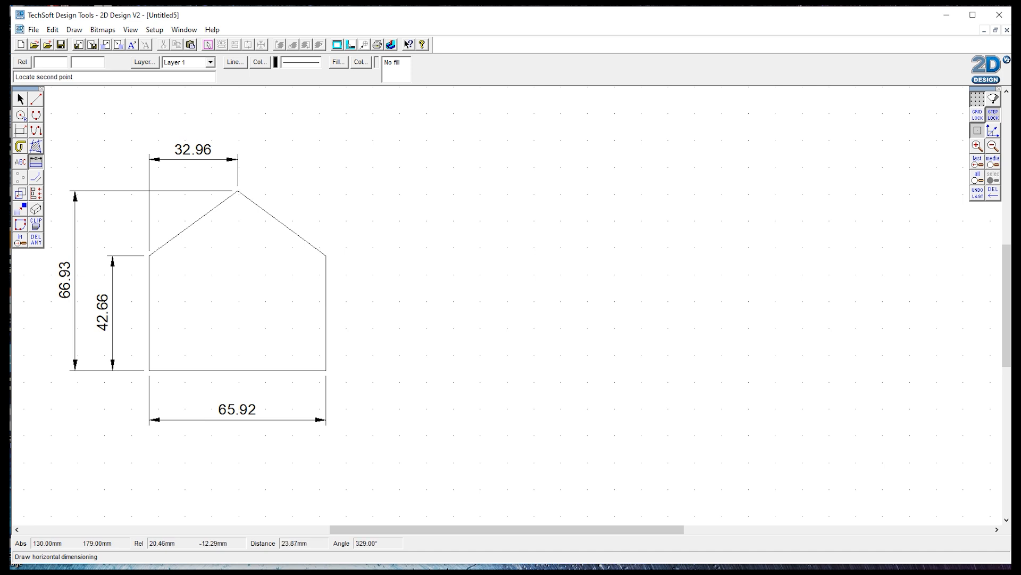
pyautogui.click(325, 253)
pyautogui.click(278, 159)
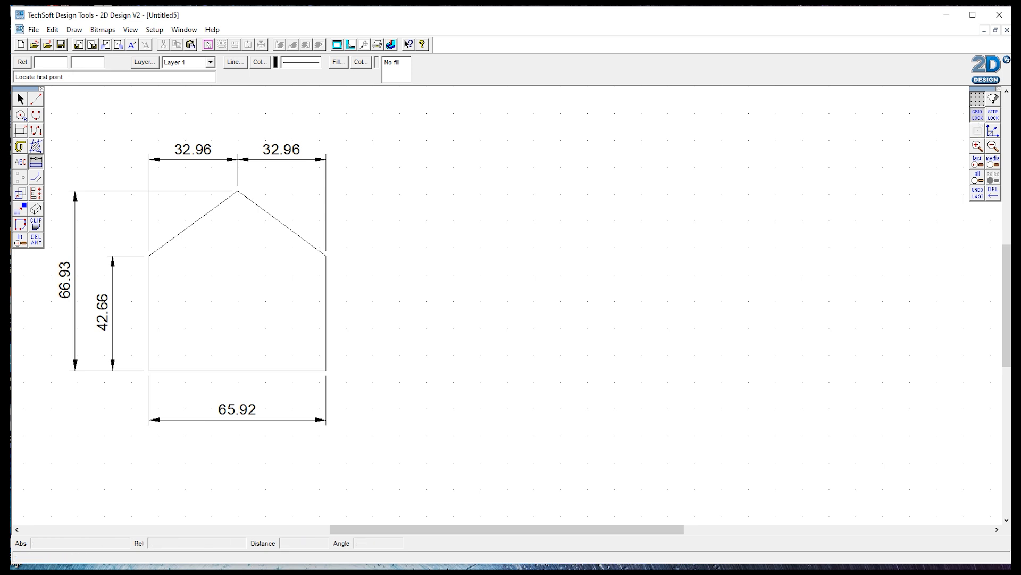
# Step: Draw a vertical line about 130 mm long and a horizontal line about 150 mm long crossing it, right of the house
pyautogui.click(36, 98)
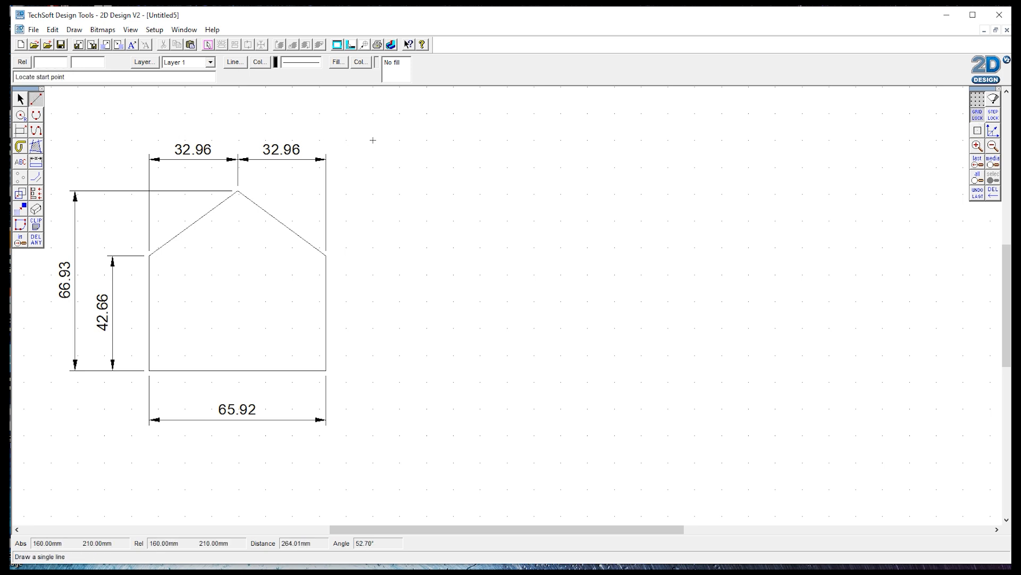
pyautogui.click(427, 140)
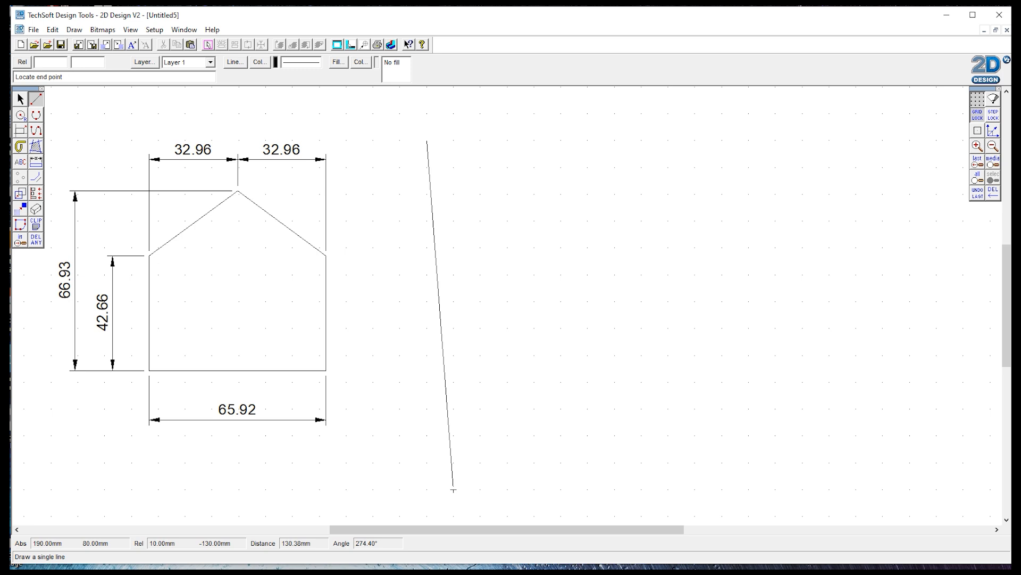
pyautogui.click(426, 489)
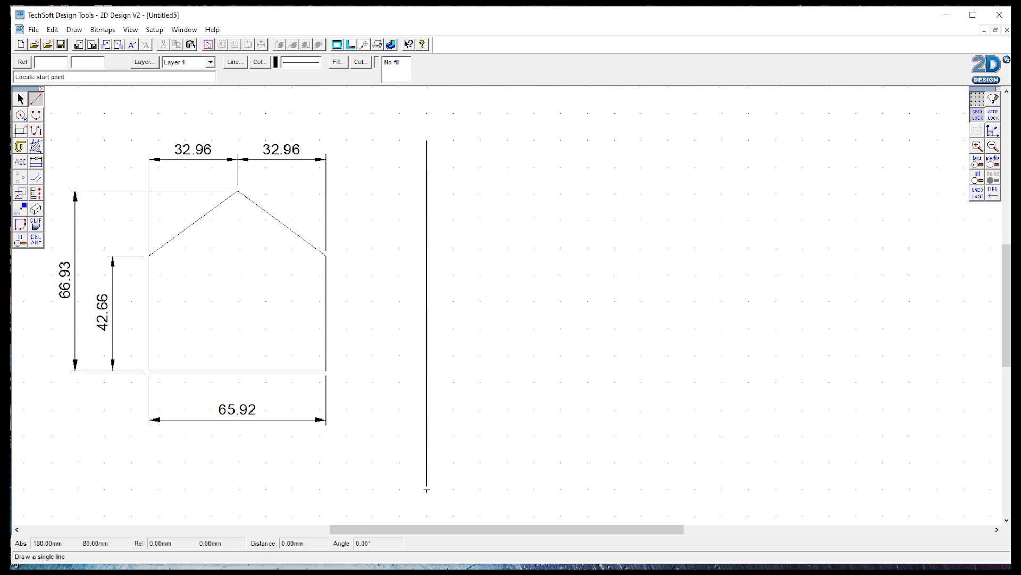
pyautogui.click(373, 382)
pyautogui.click(775, 381)
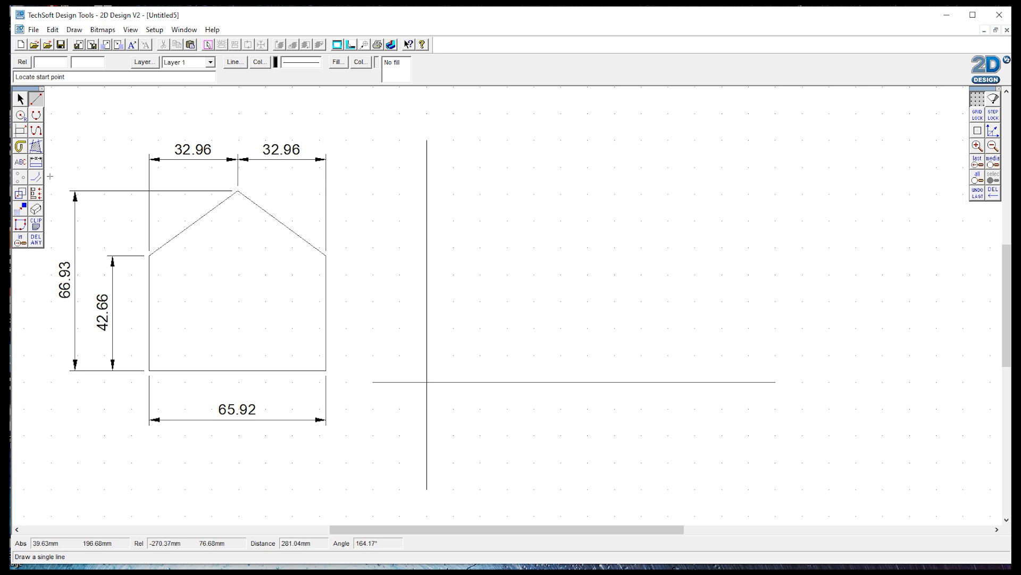
# Step: Create a contour parallel to the vertical line at a spacing of 65.92 mm
pyautogui.click(37, 180)
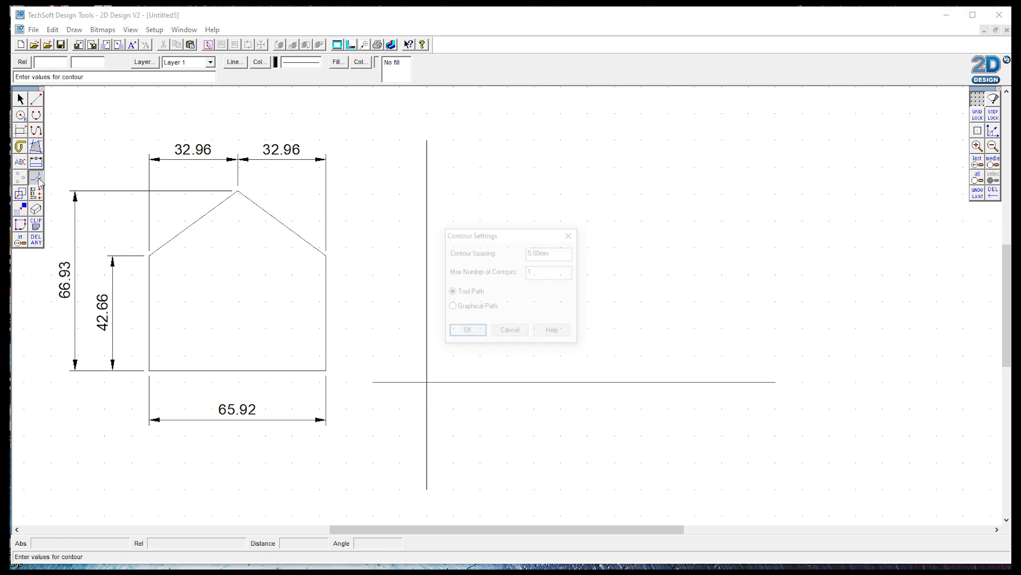
pyautogui.click(543, 253)
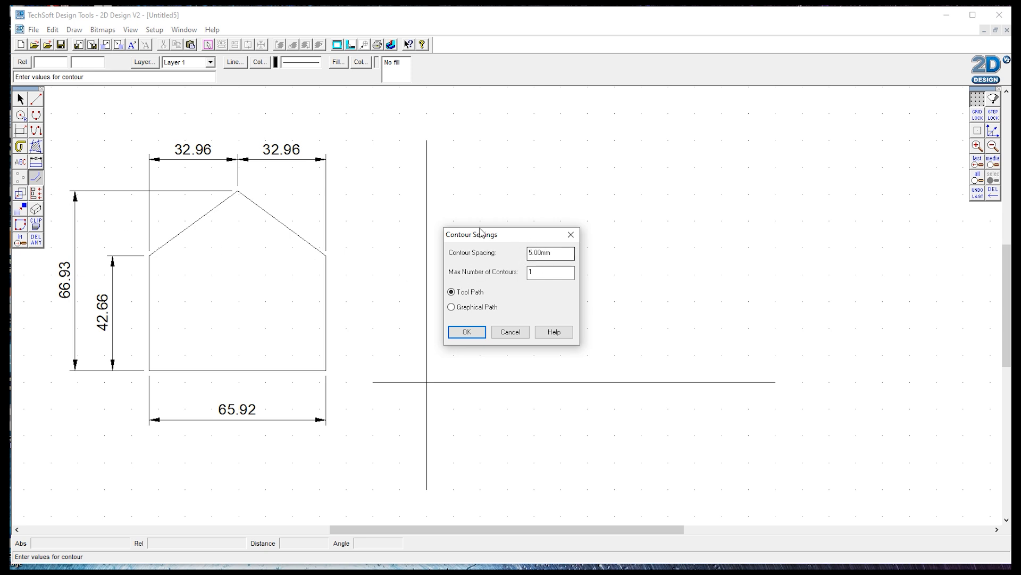
pyautogui.doubleClick(560, 253)
pyautogui.write('65.92')
pyautogui.click(468, 332)
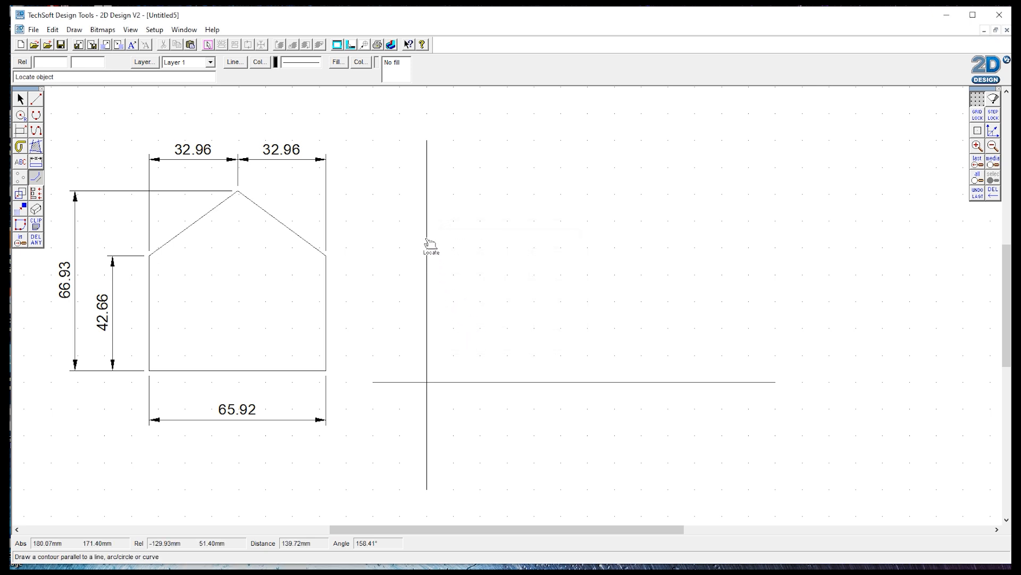
pyautogui.click(435, 301)
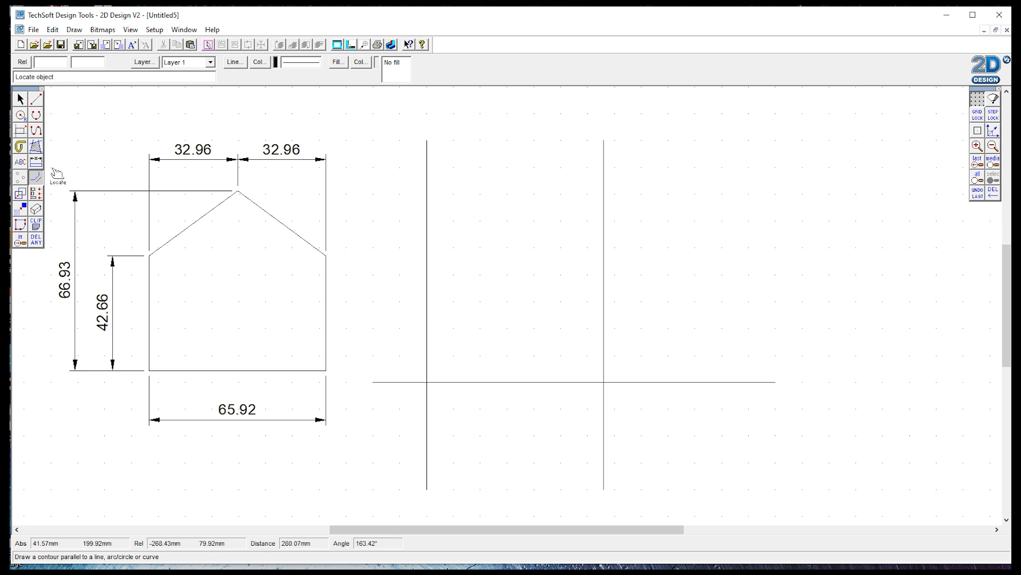
# Step: Create a contour parallel to the horizontal line at a spacing of 66.93 mm
pyautogui.click(37, 179)
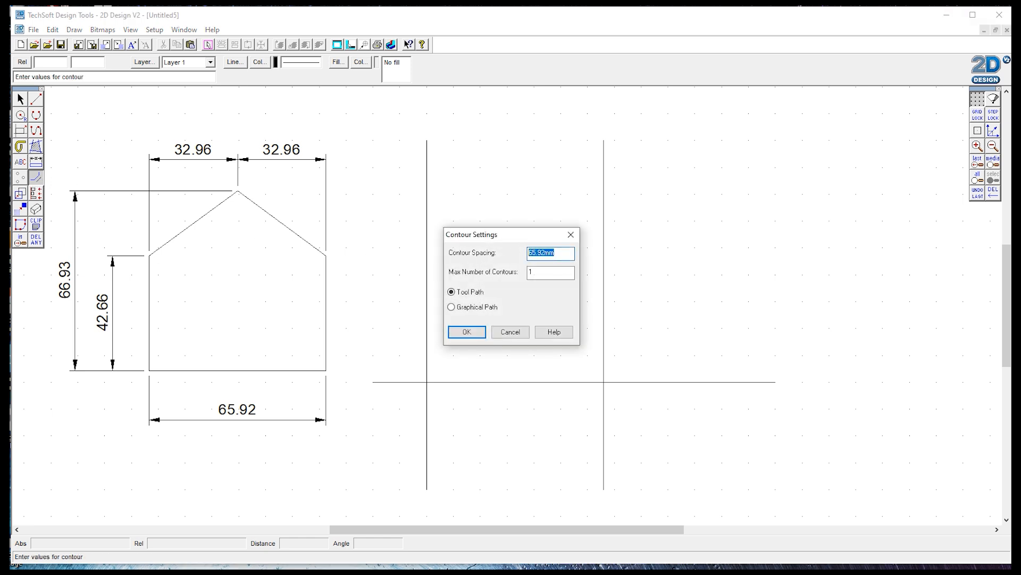
pyautogui.write('66.93')
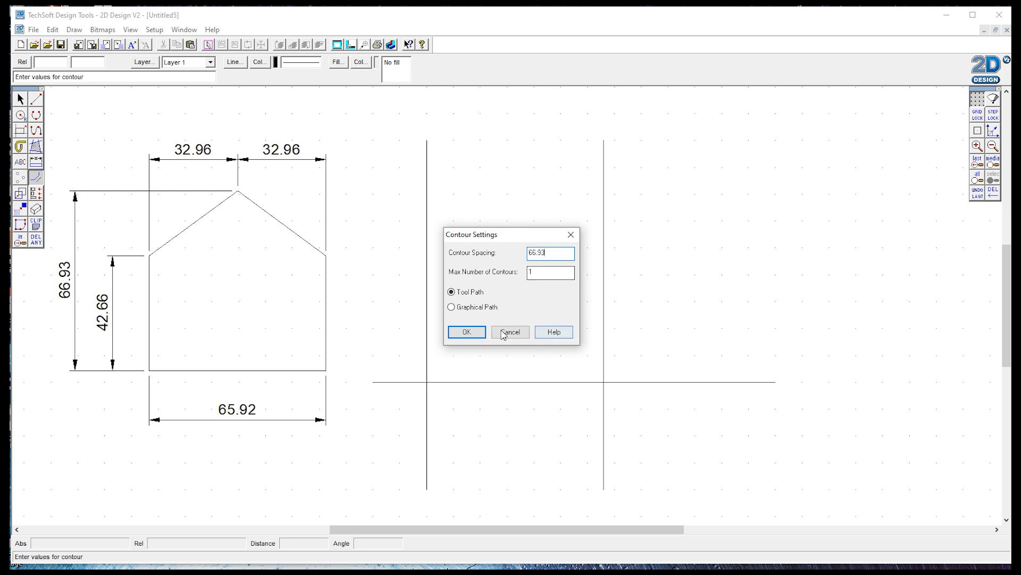
pyautogui.click(466, 332)
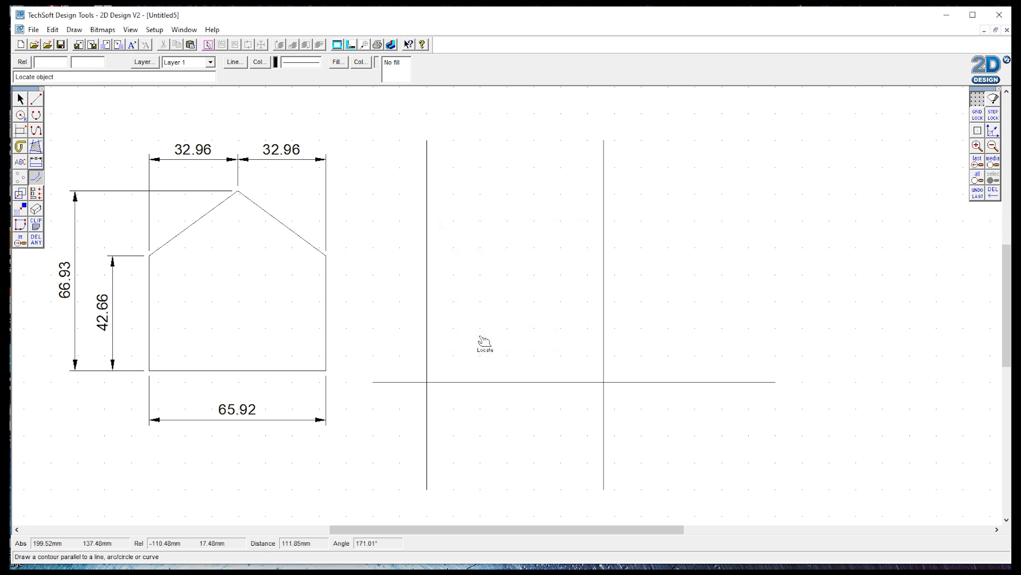
pyautogui.click(503, 381)
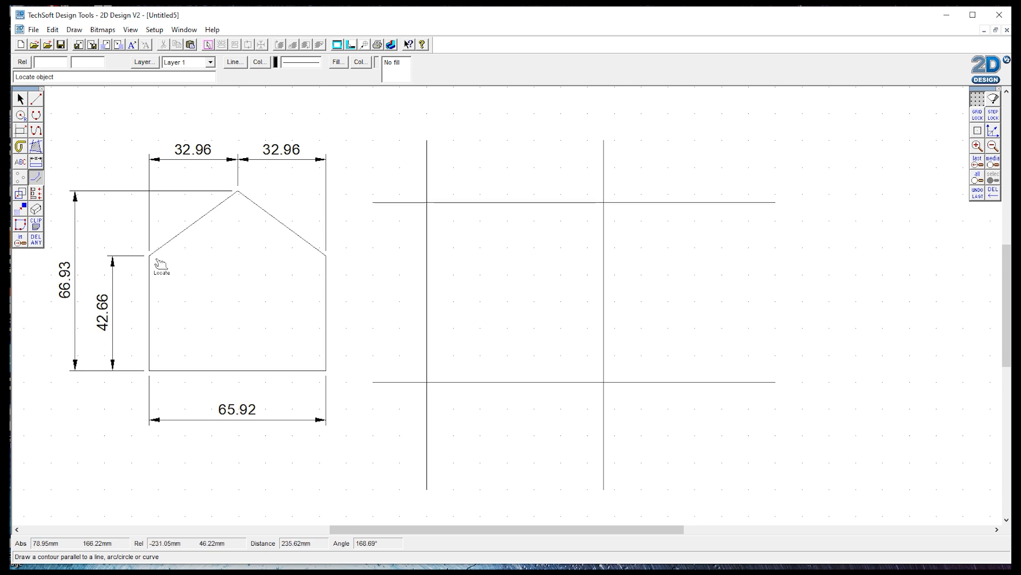
# Step: Create another contour parallel to the bottom horizontal line at a spacing of 42.66 mm
pyautogui.click(36, 177)
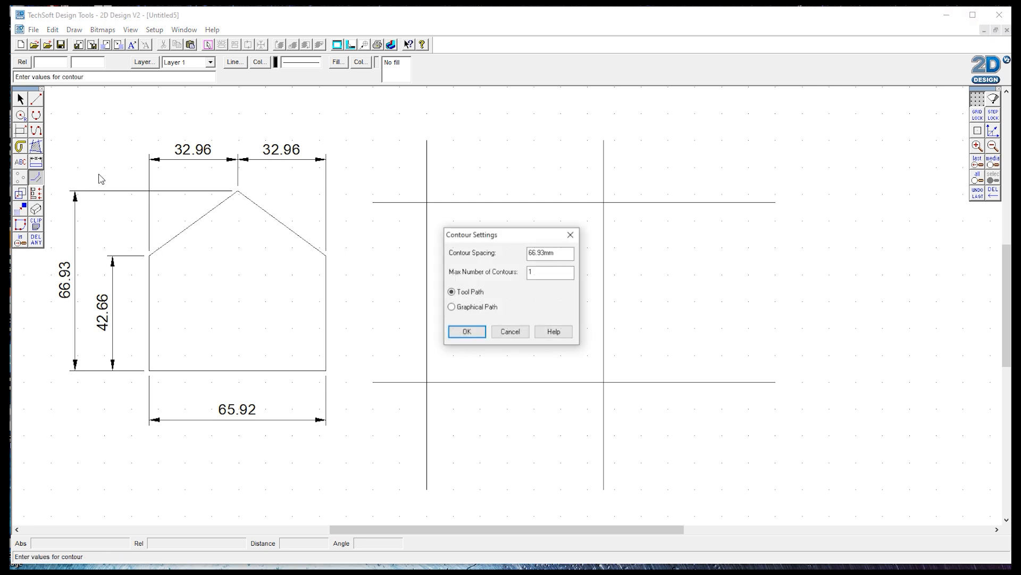
pyautogui.doubleClick(542, 253)
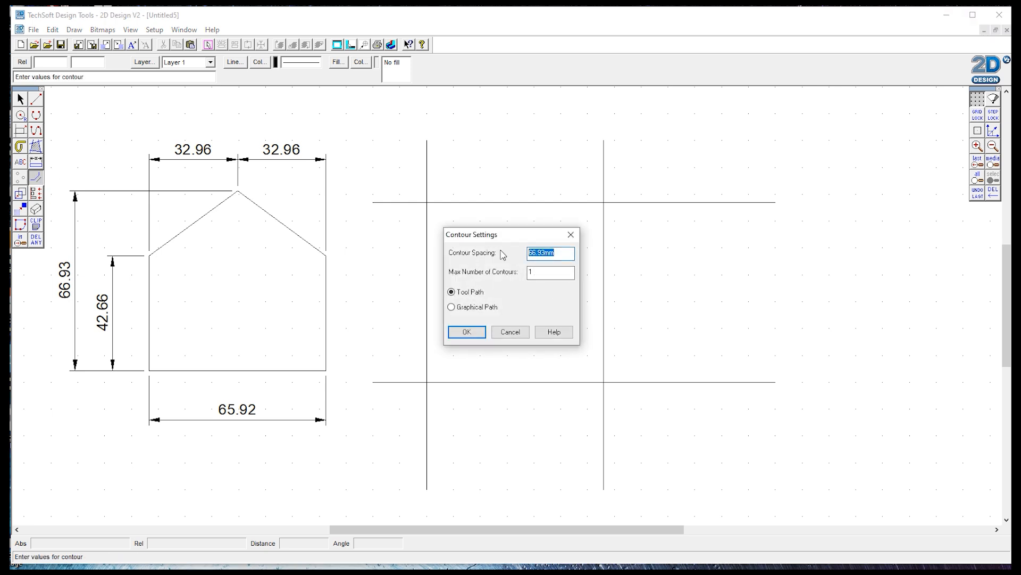
pyautogui.write('42.66')
pyautogui.click(481, 333)
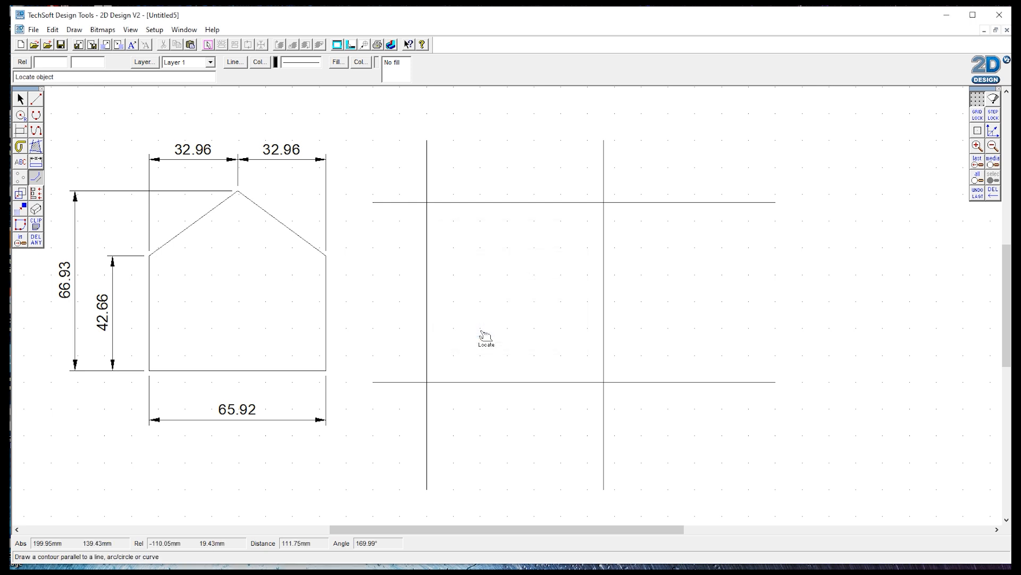
pyautogui.click(510, 381)
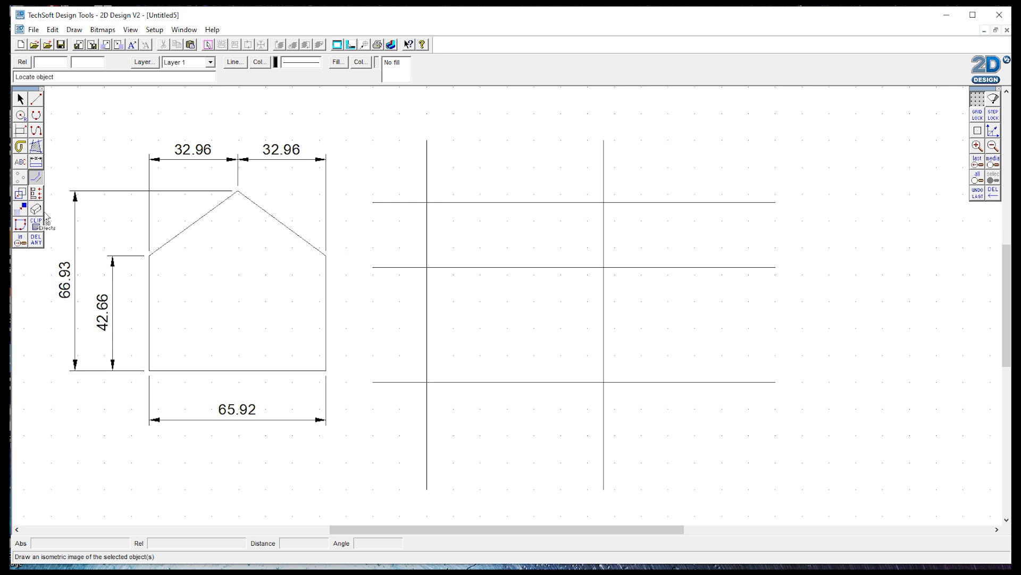
# Step: Trim away the line ends sticking out beyond the intersections to leave a closed rectangle with a crossbar
pyautogui.click(35, 240)
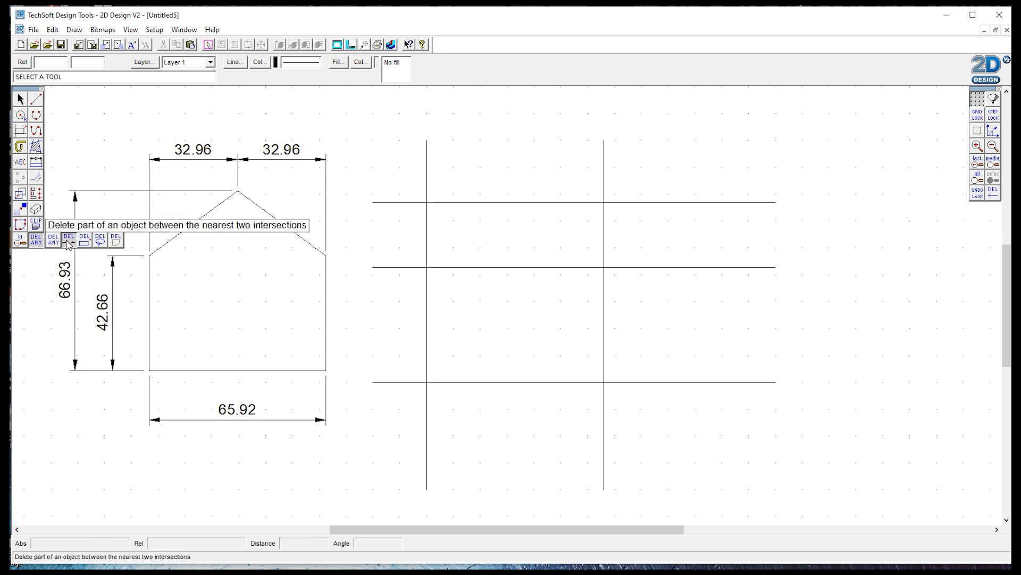
pyautogui.click(69, 241)
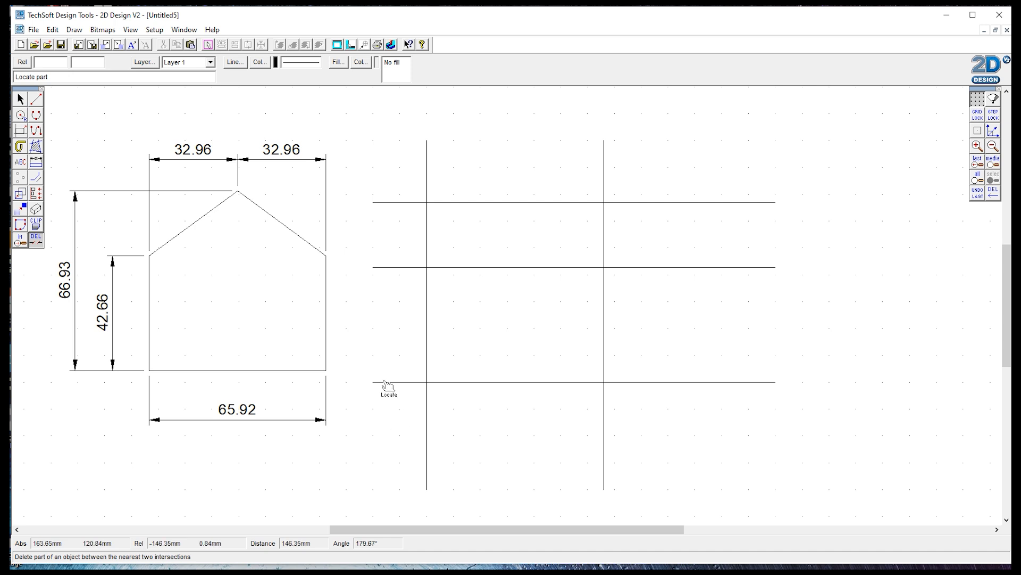
pyautogui.click(435, 434)
pyautogui.click(607, 419)
pyautogui.click(633, 384)
pyautogui.click(619, 268)
pyautogui.click(638, 203)
pyautogui.click(604, 171)
pyautogui.click(426, 161)
pyautogui.click(402, 203)
pyautogui.click(409, 268)
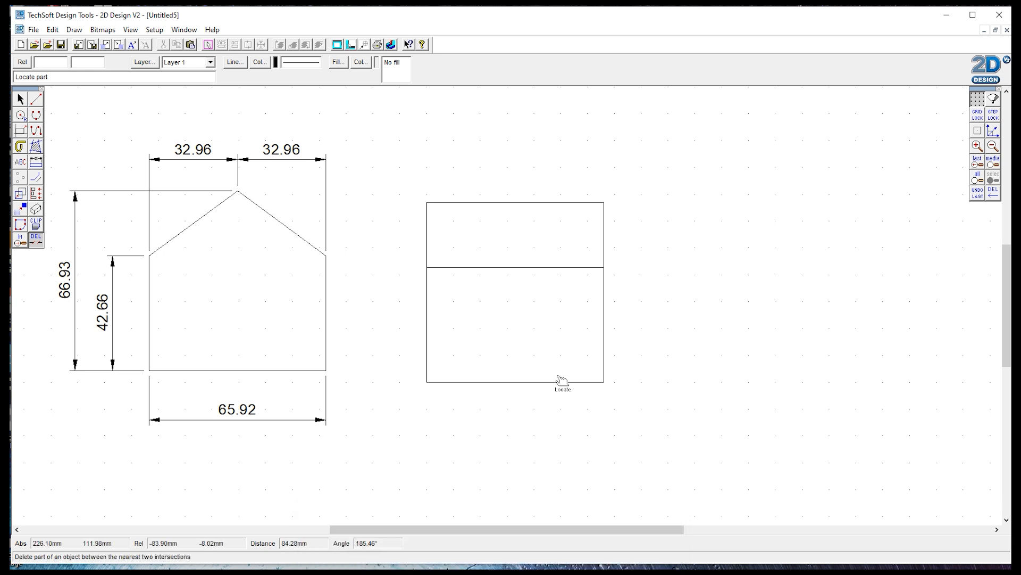
# Step: Create a contour parallel to the rectangle's left side at a spacing of 32.66 mm
pyautogui.click(37, 176)
pyautogui.moveTo(563, 255); pyautogui.dragTo(537, 255)
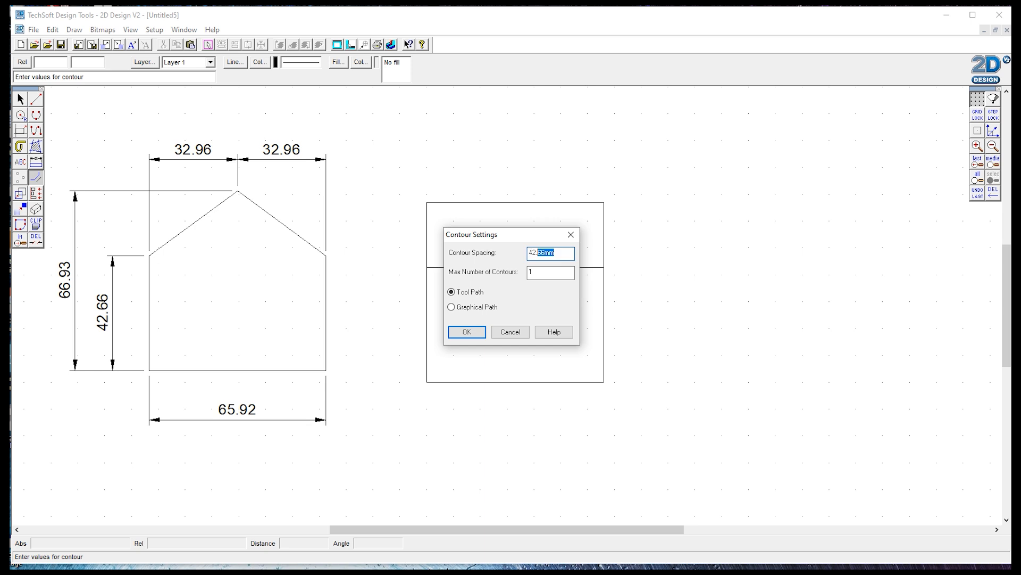
pyautogui.write('32.66')
pyautogui.click(466, 331)
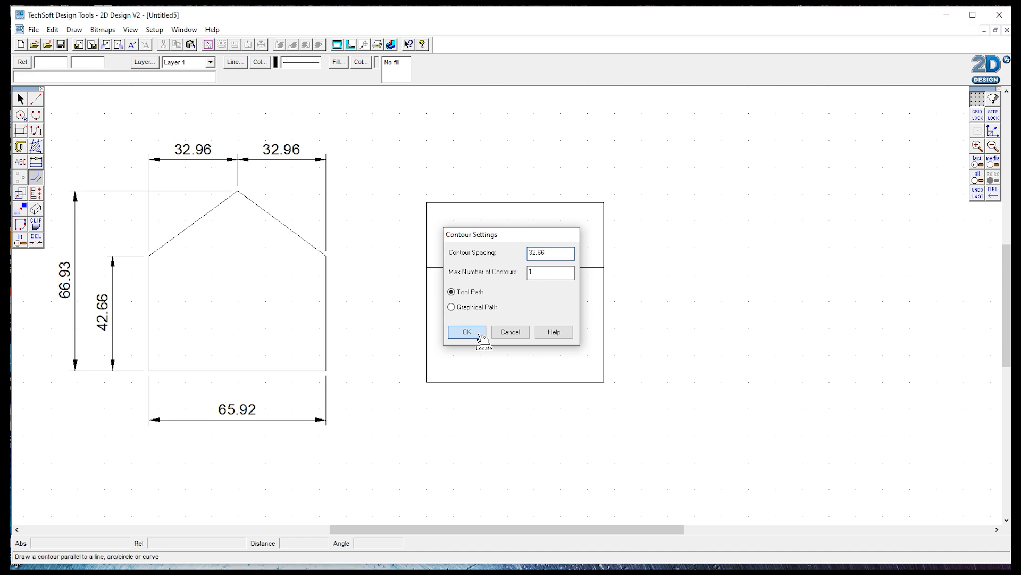
pyautogui.click(433, 240)
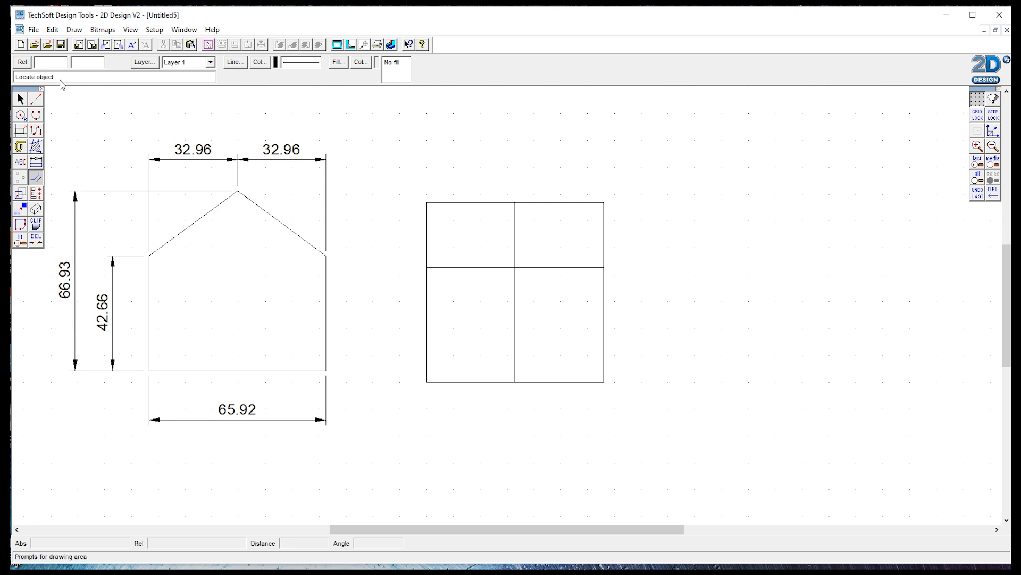
# Step: Draw two roof lines with Attach on, from the top of the centre line to each end of the crossbar
pyautogui.click(37, 100)
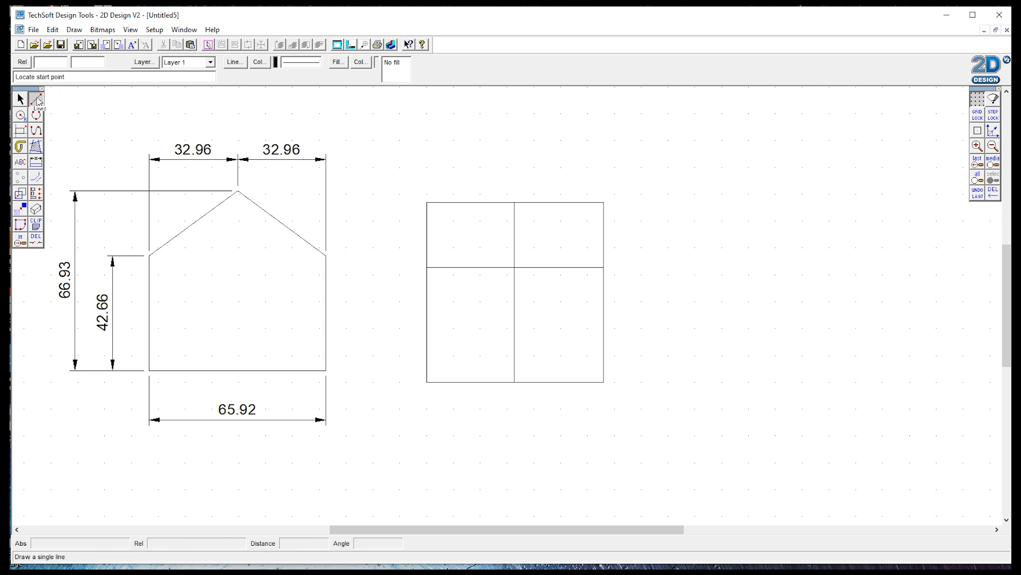
pyautogui.click(977, 130)
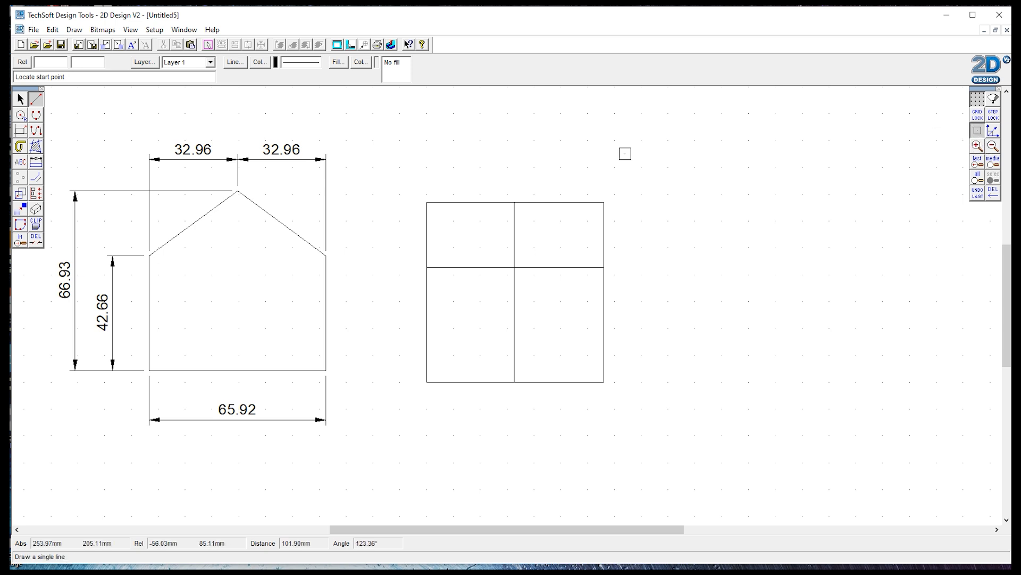
pyautogui.click(514, 203)
pyautogui.click(604, 267)
pyautogui.click(514, 202)
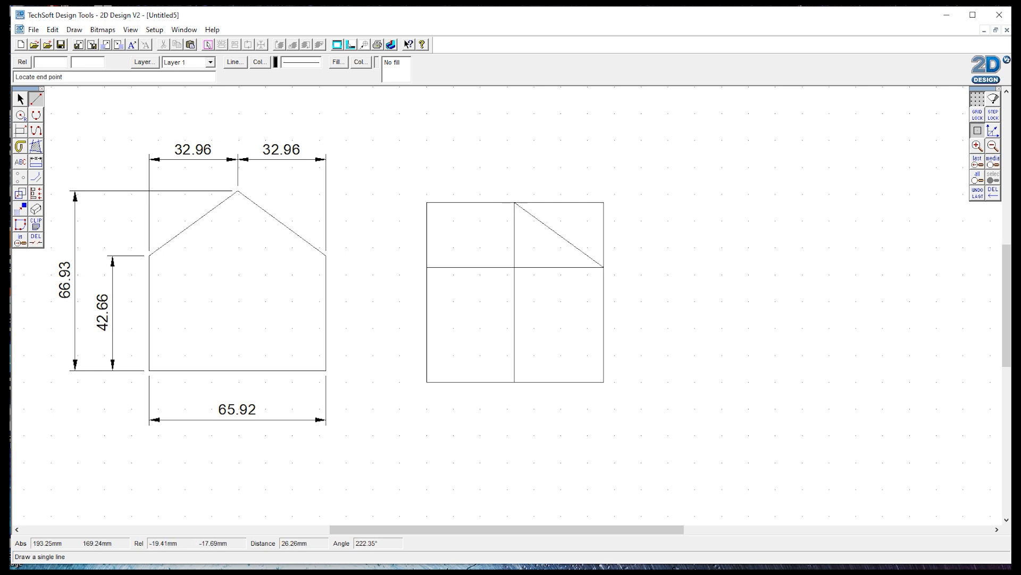
pyautogui.click(428, 267)
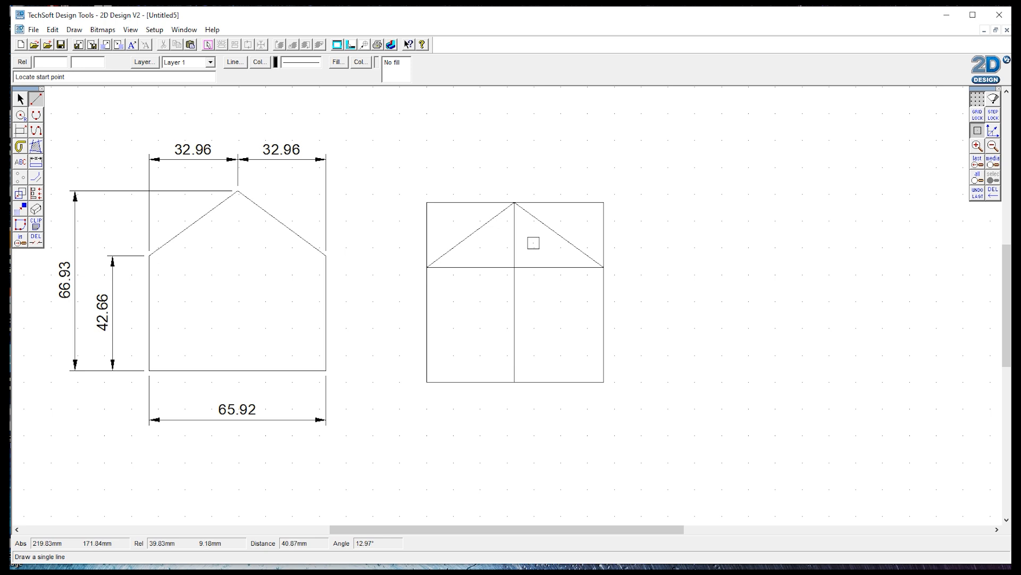
# Step: Trim the rectangle's top corners, crossbar and centre line so only the house outline remains
pyautogui.click(35, 239)
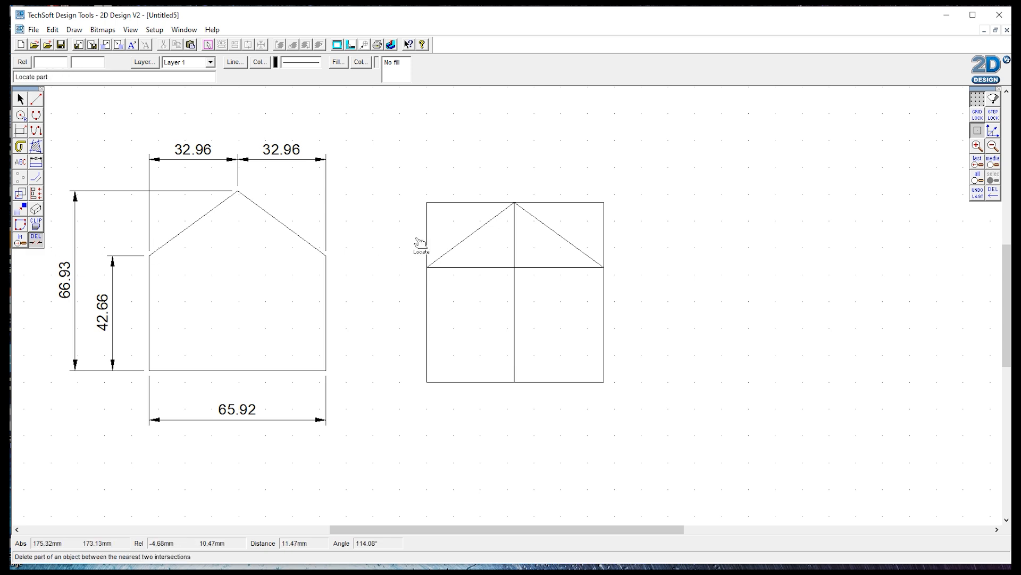
pyautogui.click(455, 204)
pyautogui.click(492, 267)
pyautogui.click(542, 266)
pyautogui.click(514, 271)
pyautogui.click(566, 202)
pyautogui.click(603, 229)
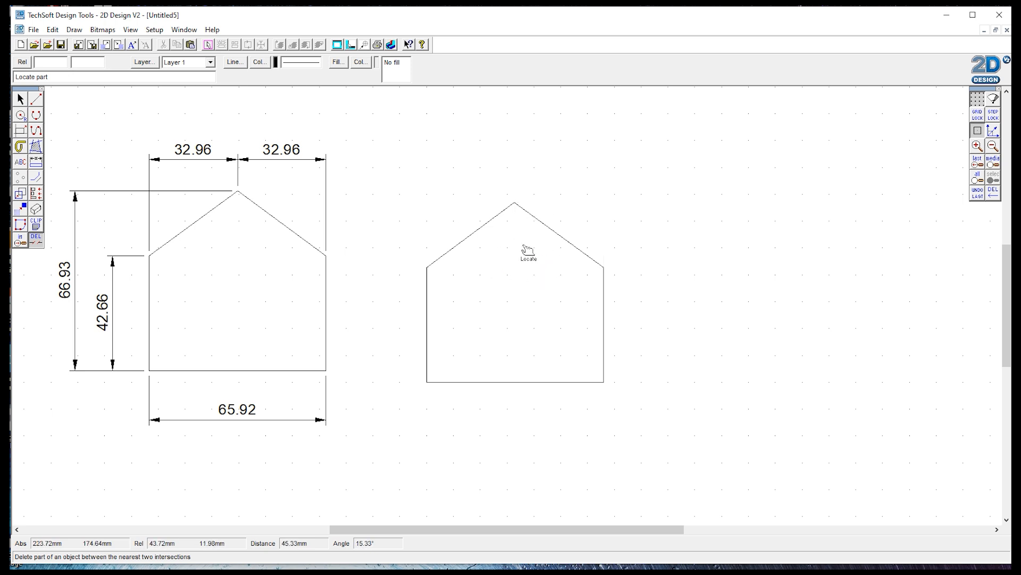
# Step: Dimension the new roof horizontally above the house, from each eave to the ridge point
pyautogui.click(36, 162)
pyautogui.click(428, 267)
pyautogui.click(514, 203)
pyautogui.click(479, 163)
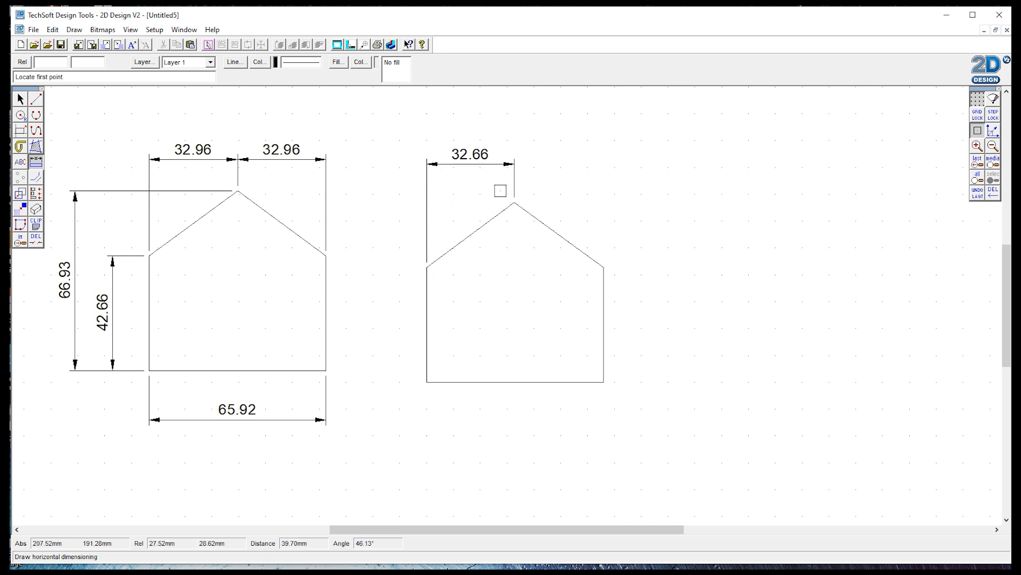
pyautogui.click(514, 203)
pyautogui.click(604, 267)
pyautogui.click(579, 164)
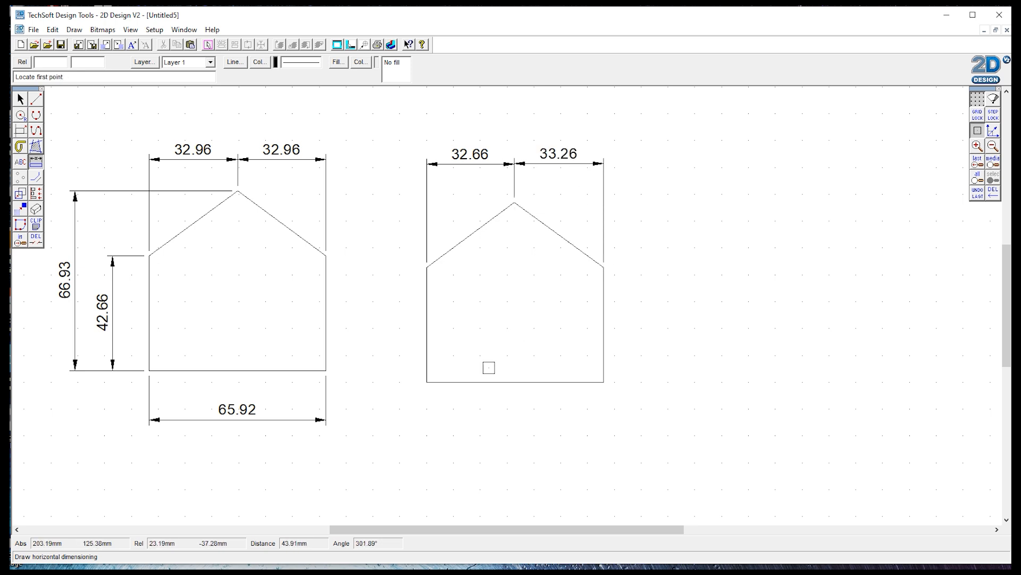
# Step: Add a horizontal dimension along the new house's bottom edge
pyautogui.click(427, 382)
pyautogui.click(604, 382)
pyautogui.click(582, 419)
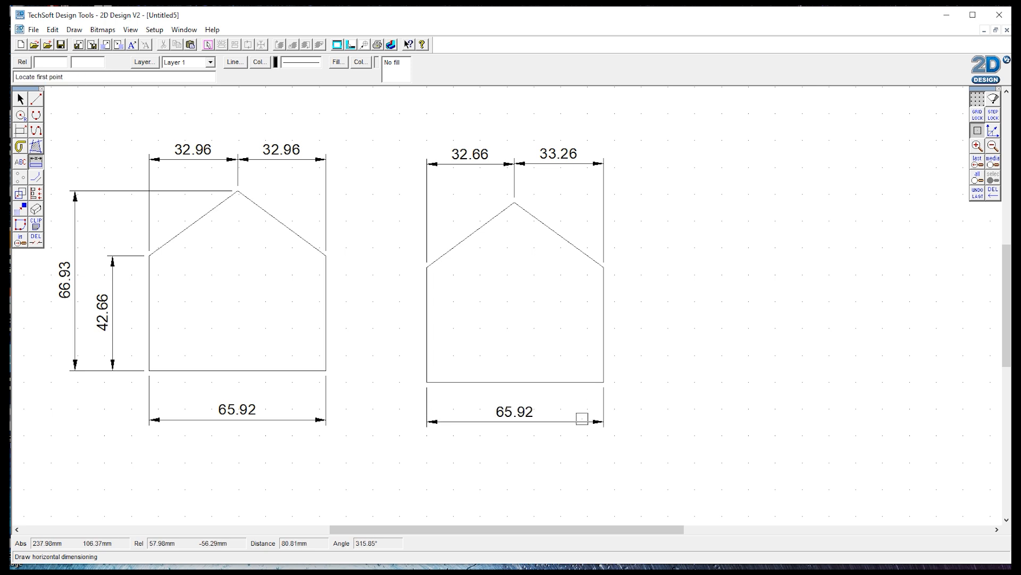
# Step: Add vertical dimensions on the new house's left for the wall height and the overall height to the ridge
pyautogui.click(36, 161)
pyautogui.click(81, 164)
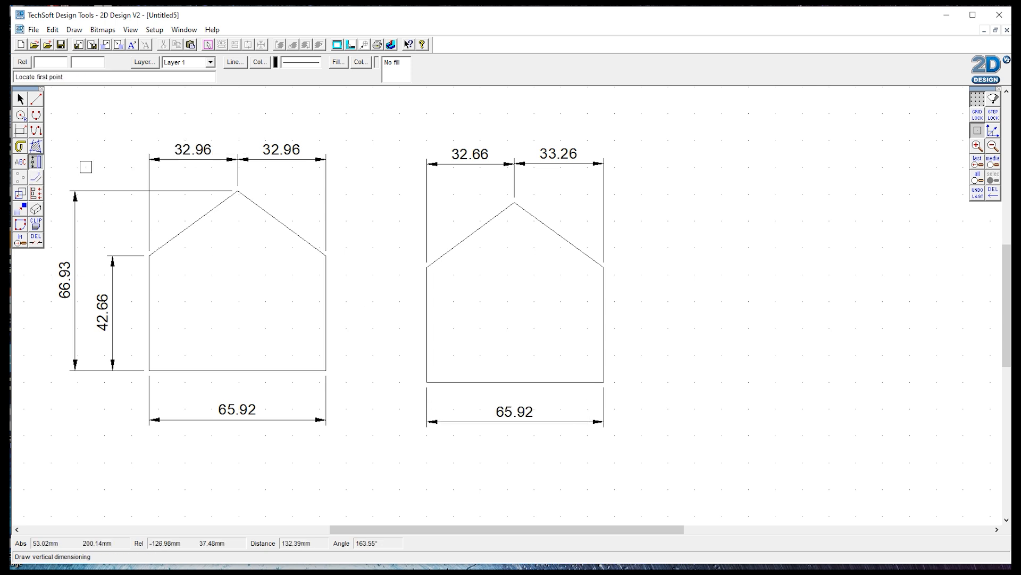
pyautogui.click(426, 265)
pyautogui.click(427, 382)
pyautogui.click(405, 367)
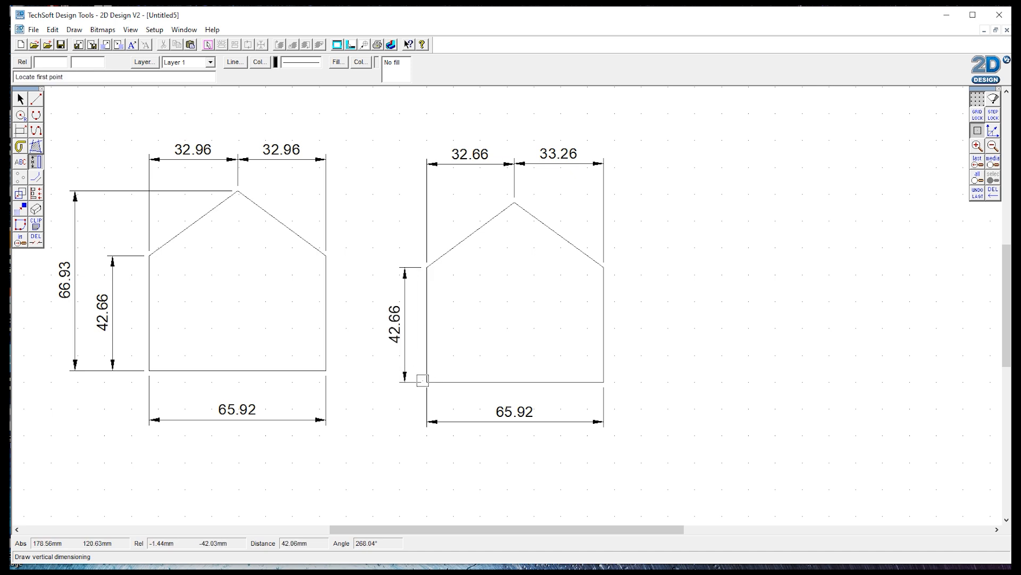
pyautogui.click(429, 382)
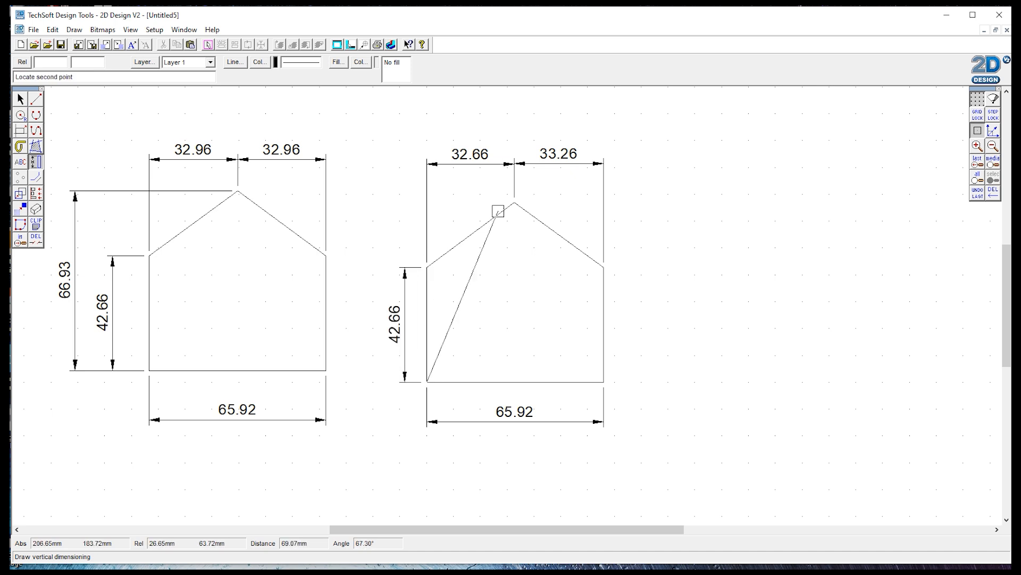
pyautogui.click(515, 202)
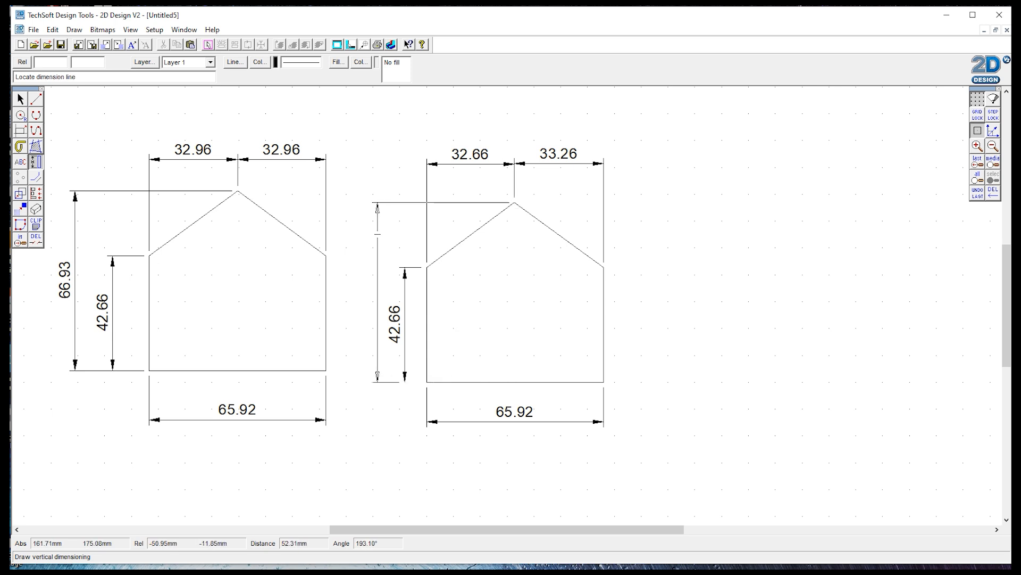
pyautogui.click(377, 234)
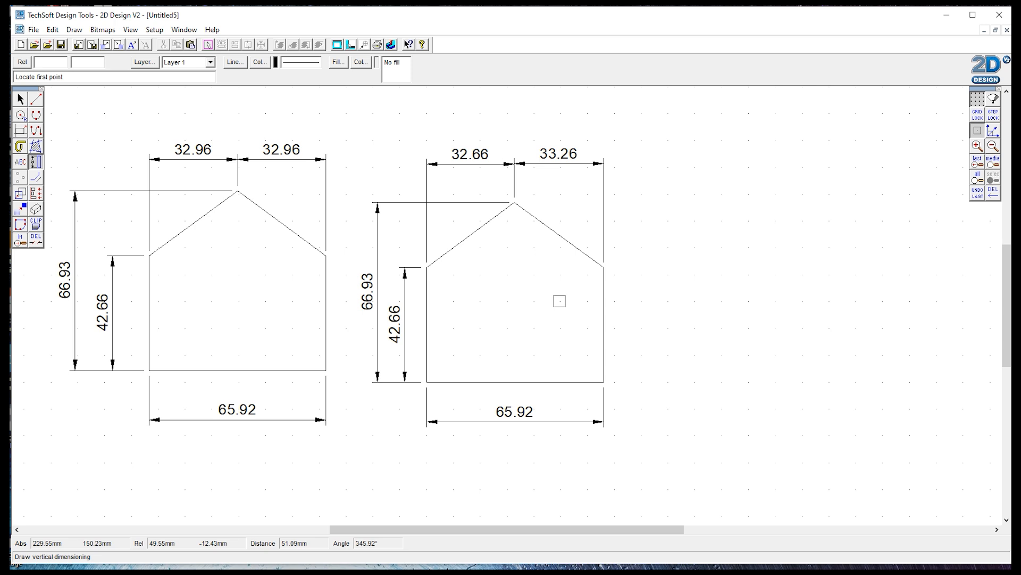
# Step: Set the left roof line of the new house to a length of 55 mm through its line properties
pyautogui.click(20, 100)
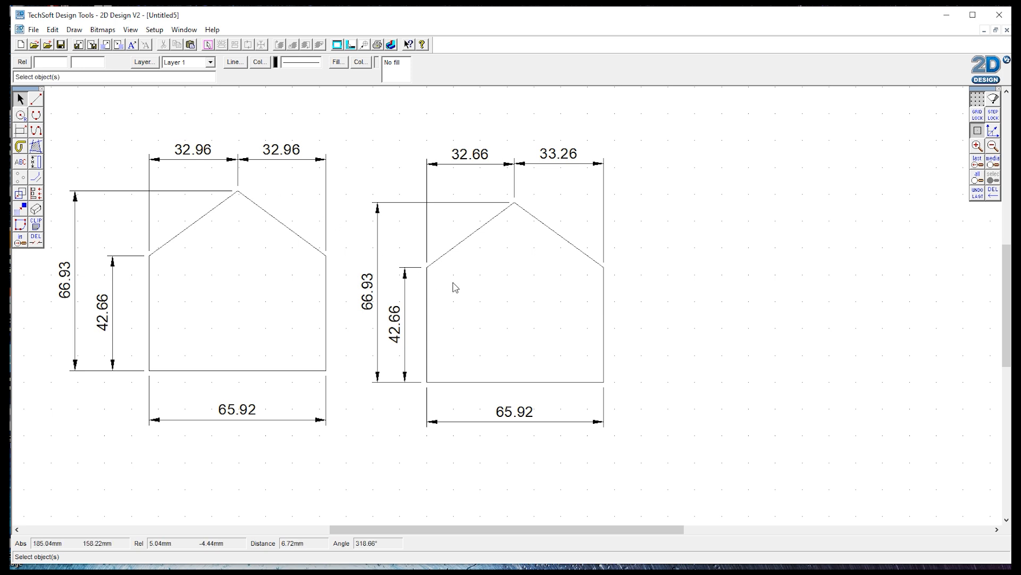
pyautogui.click(468, 242)
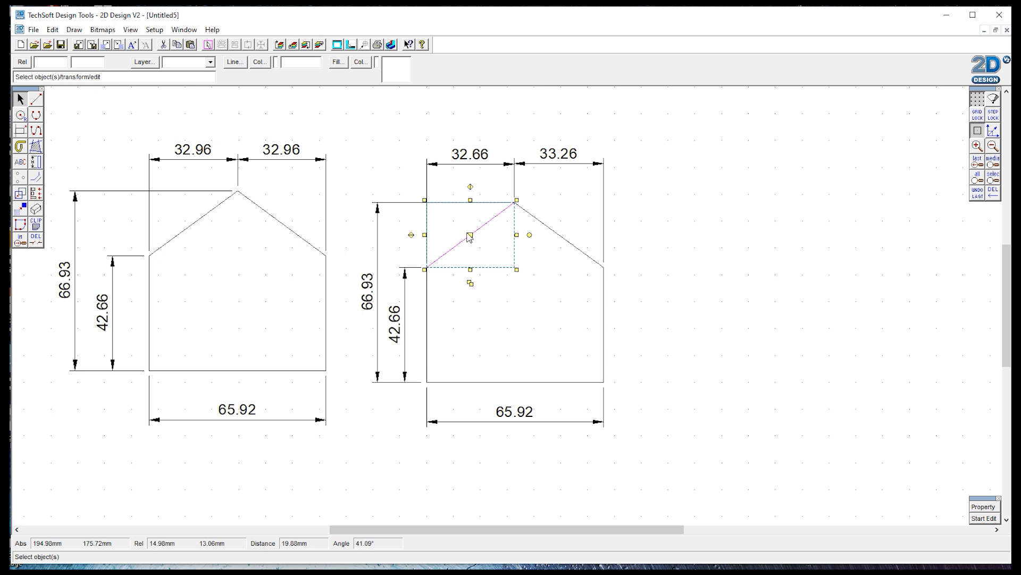
pyautogui.click(982, 507)
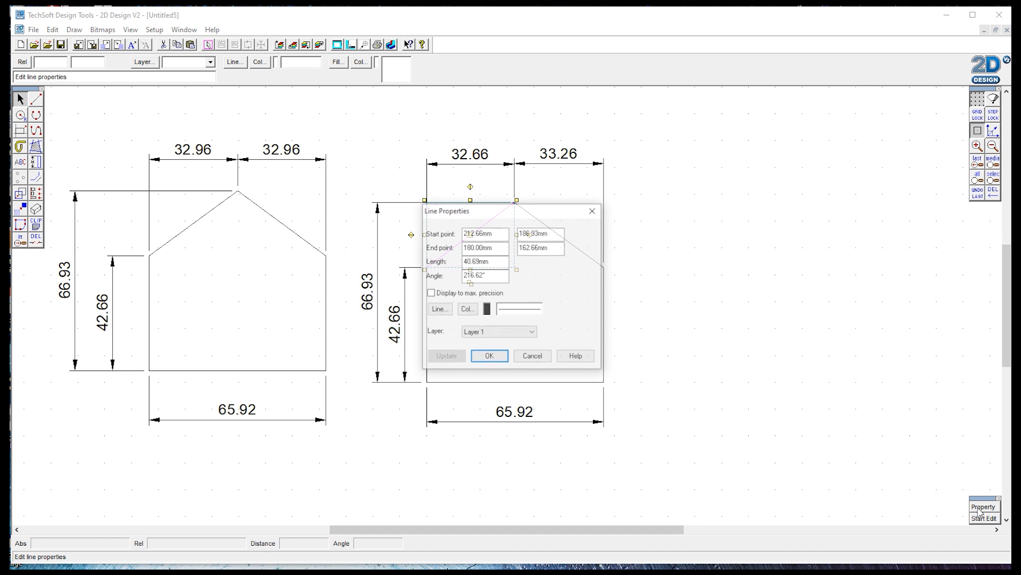
pyautogui.moveTo(511, 213)
pyautogui.mouseDown()
pyautogui.moveTo(675, 206)
pyautogui.moveTo(718, 191)
pyautogui.mouseUp()
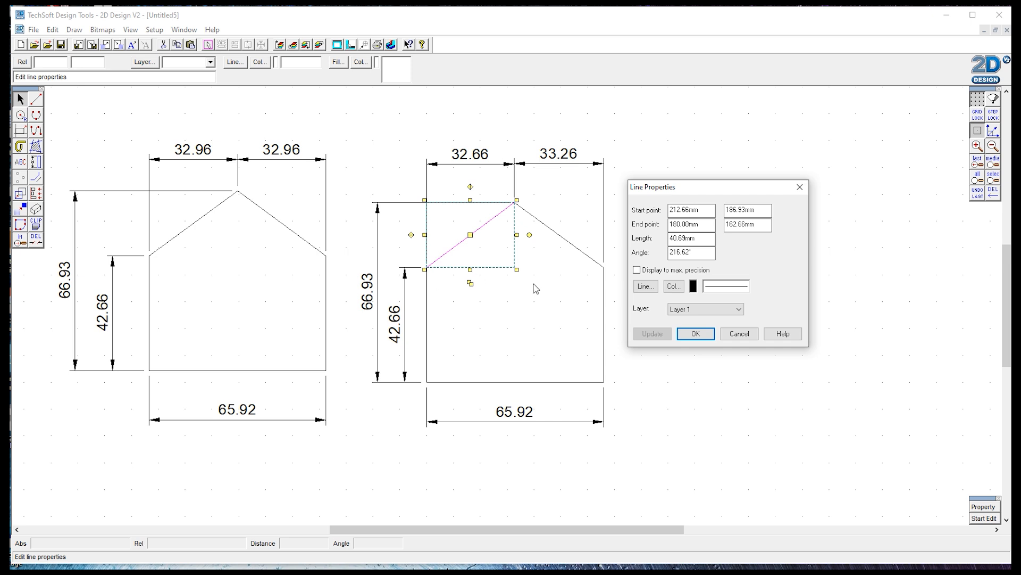
pyautogui.moveTo(700, 239); pyautogui.dragTo(669, 239)
pyautogui.write('55')
pyautogui.click(652, 334)
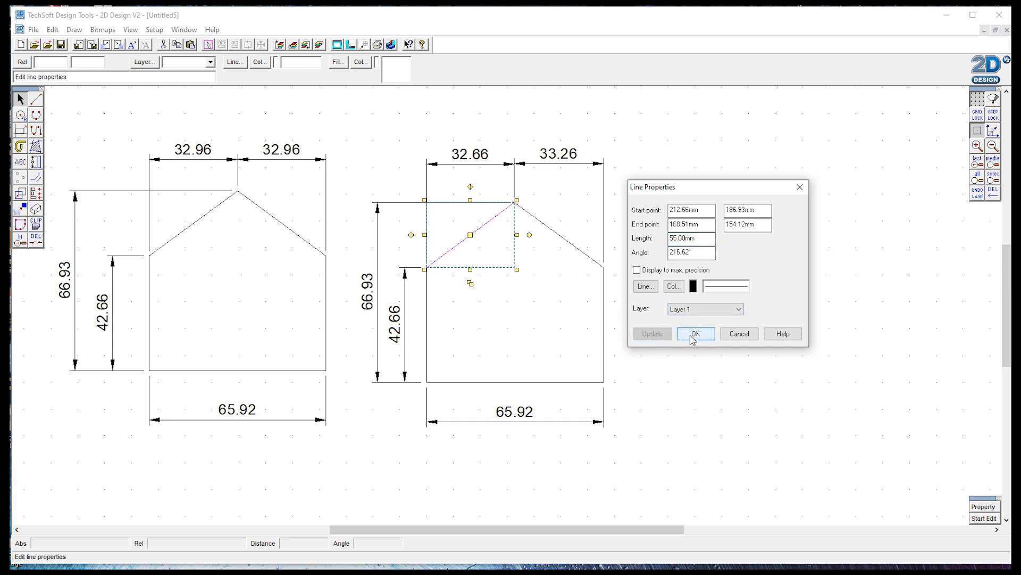
pyautogui.click(694, 334)
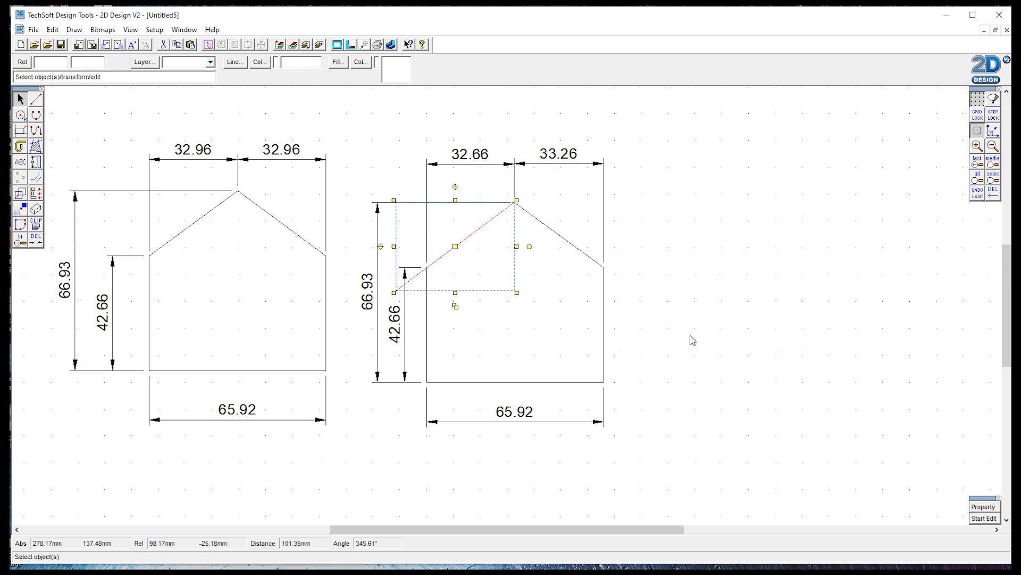
# Step: Delete all the dimensions from the new house with the Delete part tool
pyautogui.click(801, 373)
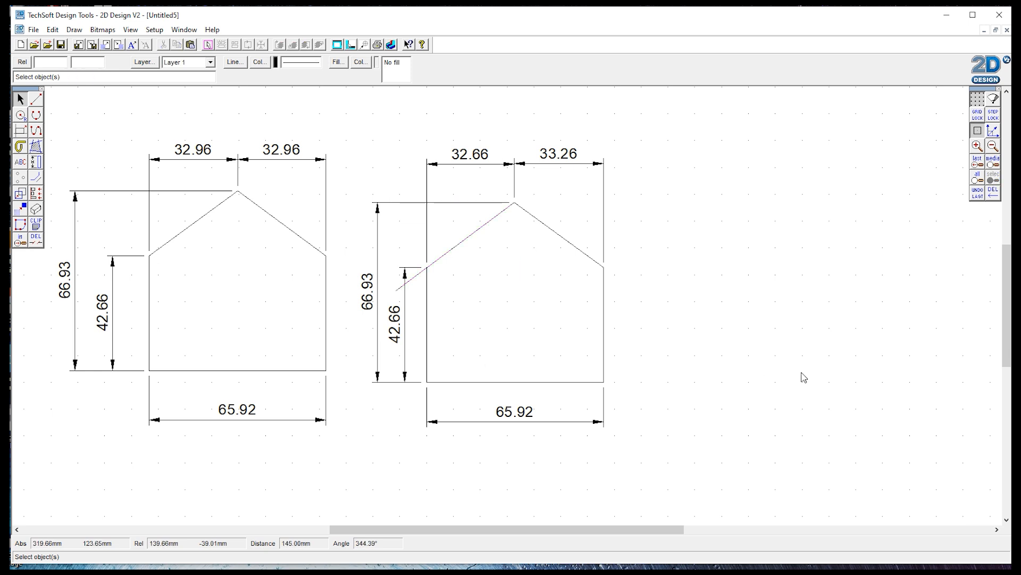
pyautogui.click(36, 240)
pyautogui.click(408, 311)
pyautogui.click(386, 307)
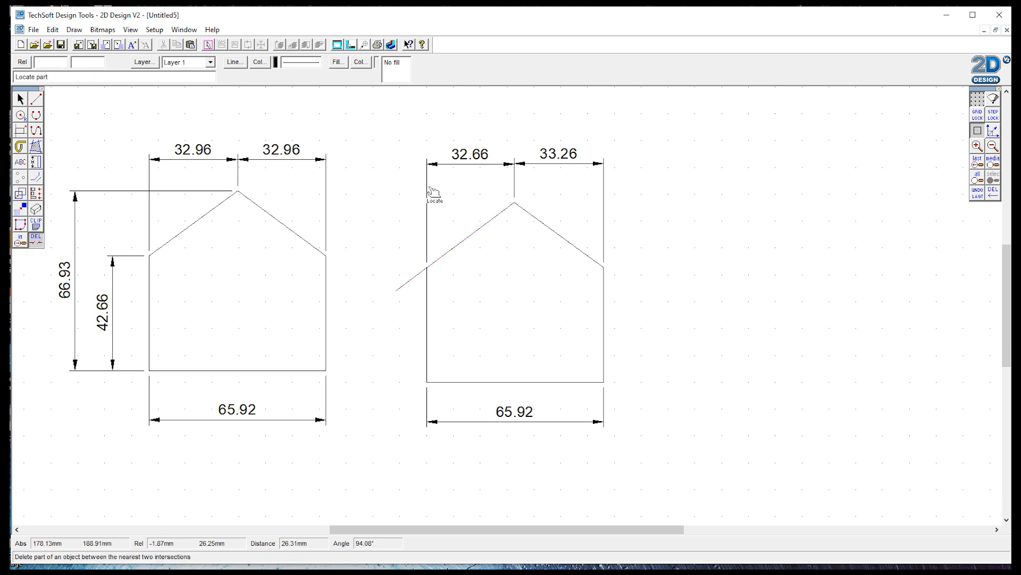
pyautogui.click(503, 163)
pyautogui.click(546, 165)
pyautogui.click(517, 422)
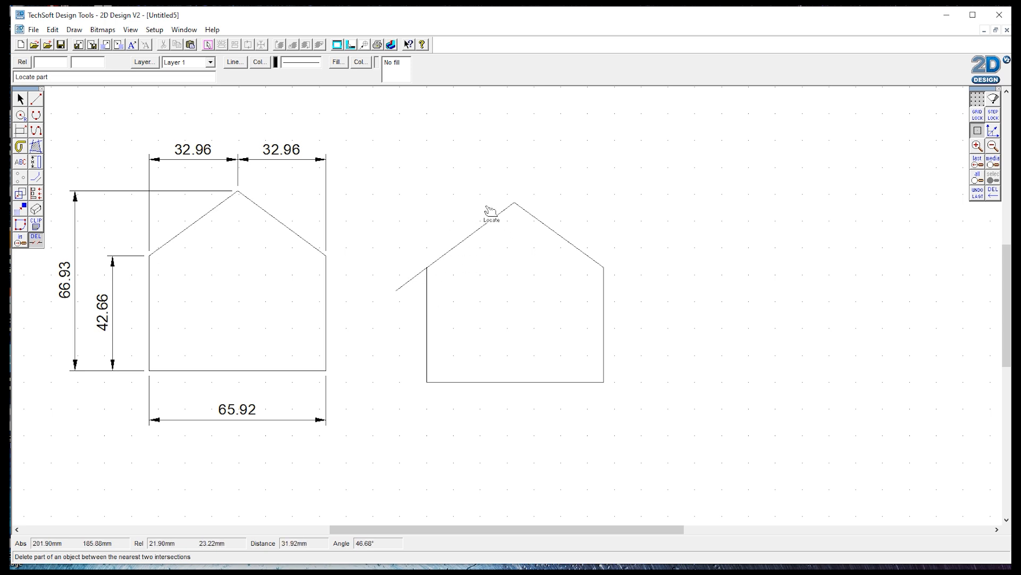
# Step: Check the extended left roof line's properties, then trim its overhang past the wall with Delete part
pyautogui.click(20, 99)
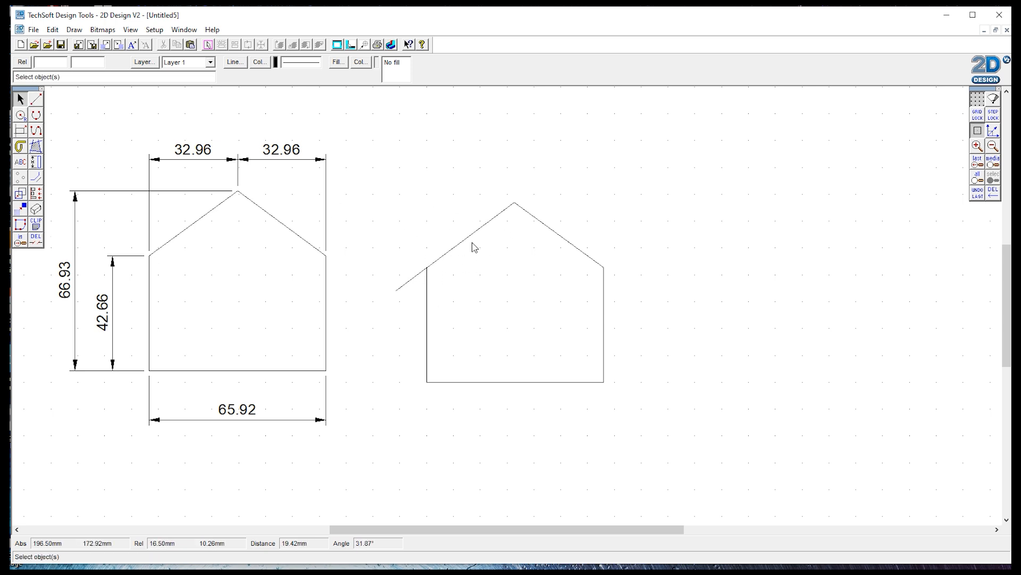
pyautogui.click(505, 212)
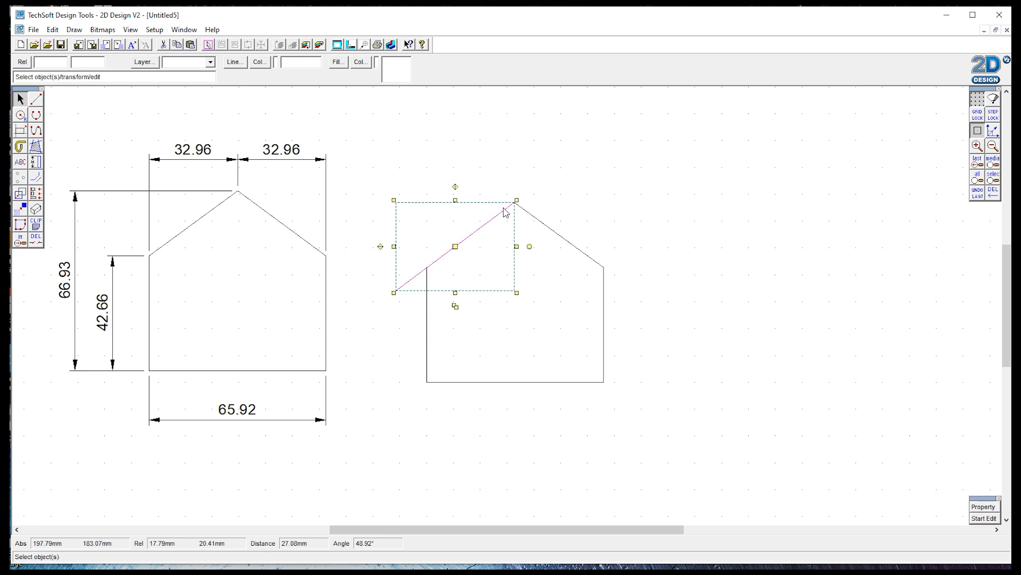
pyautogui.click(984, 506)
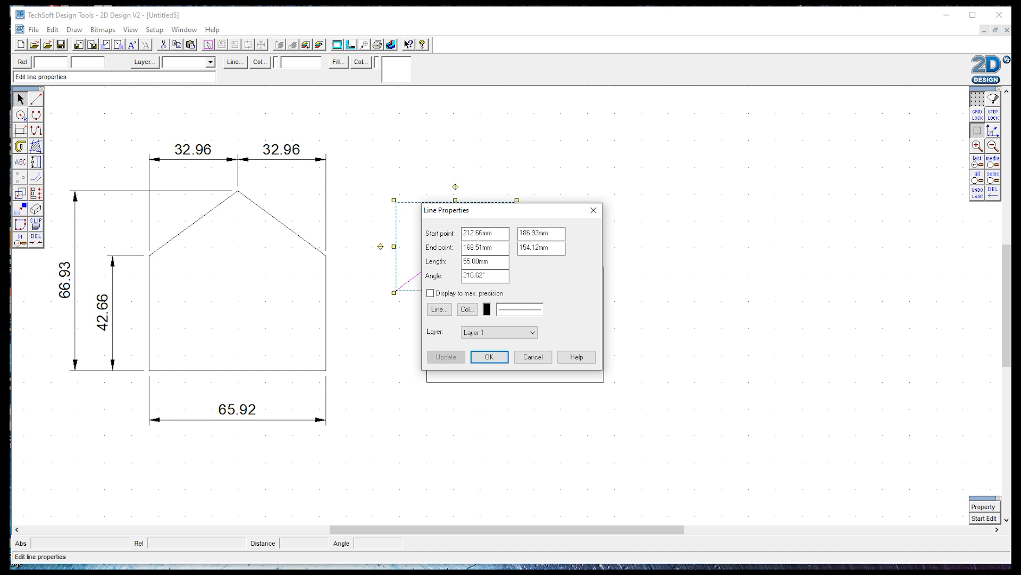
pyautogui.moveTo(515, 213); pyautogui.dragTo(735, 155)
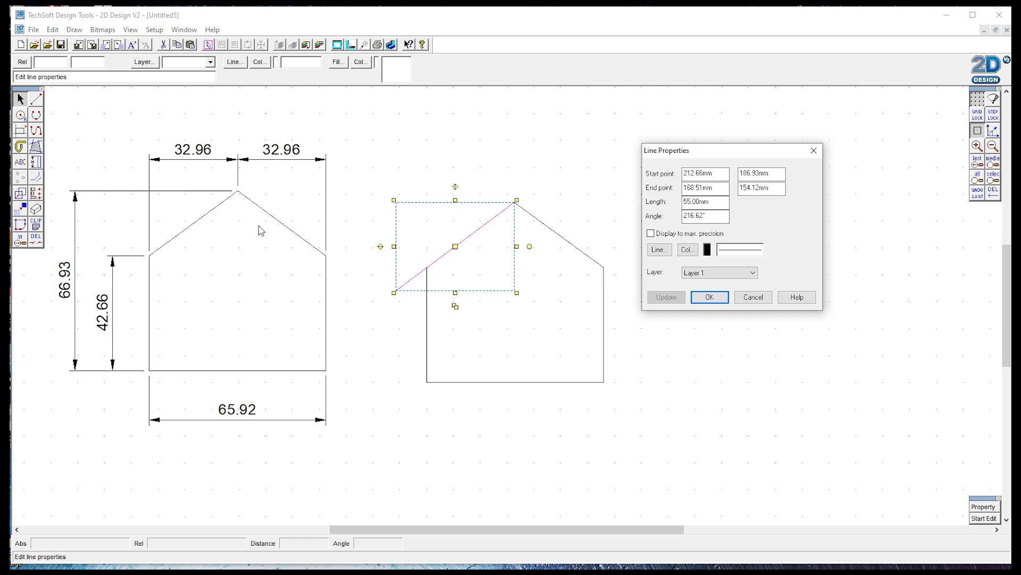
pyautogui.click(752, 297)
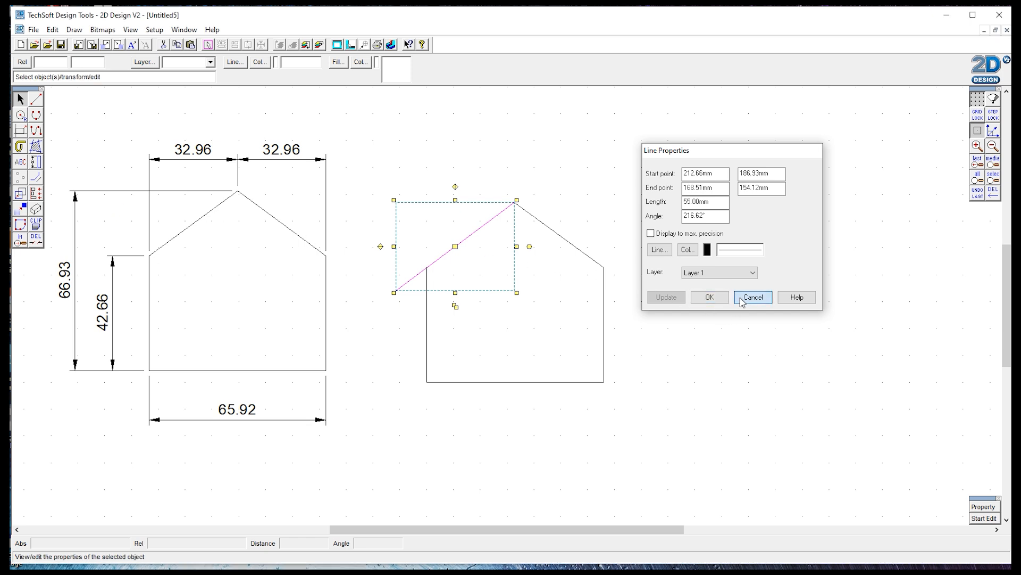
pyautogui.click(31, 245)
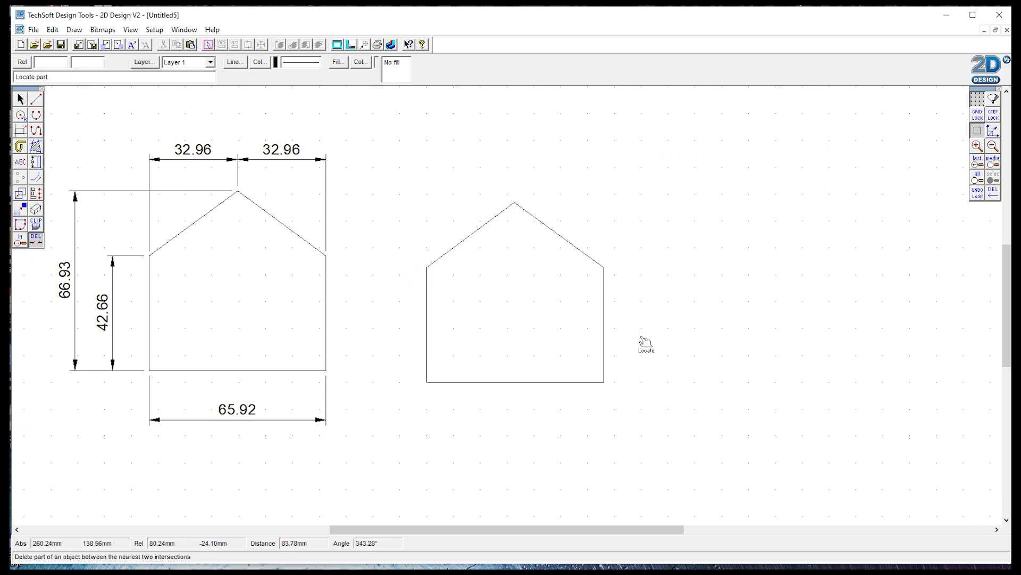